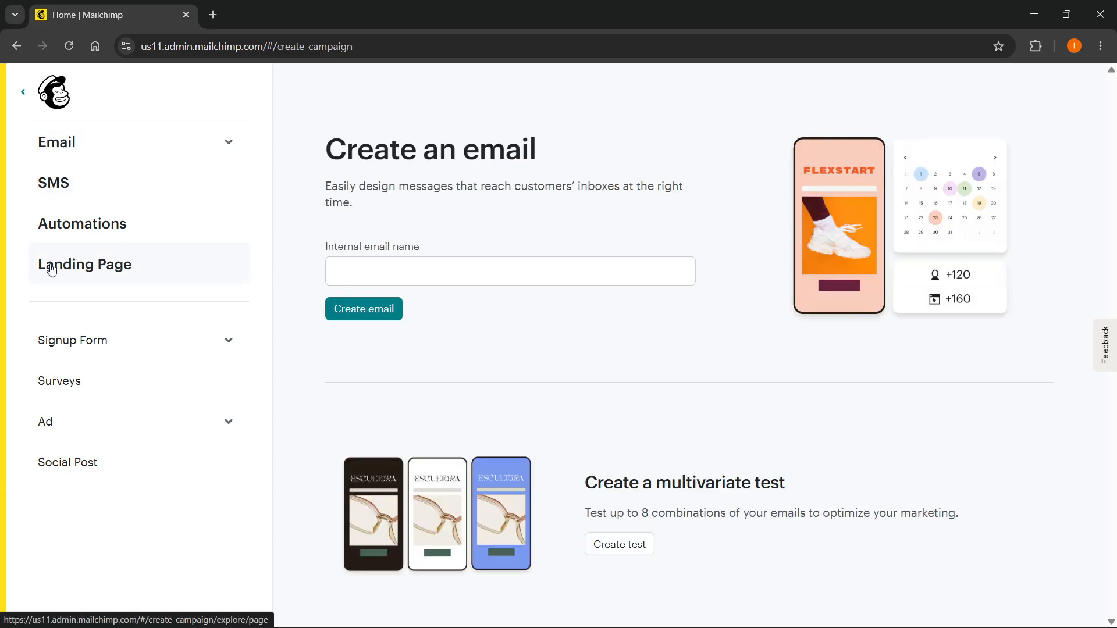
# Start a new landing page named "Contact Info" for the InstantHowTo audience.
pyautogui.click(150, 269)
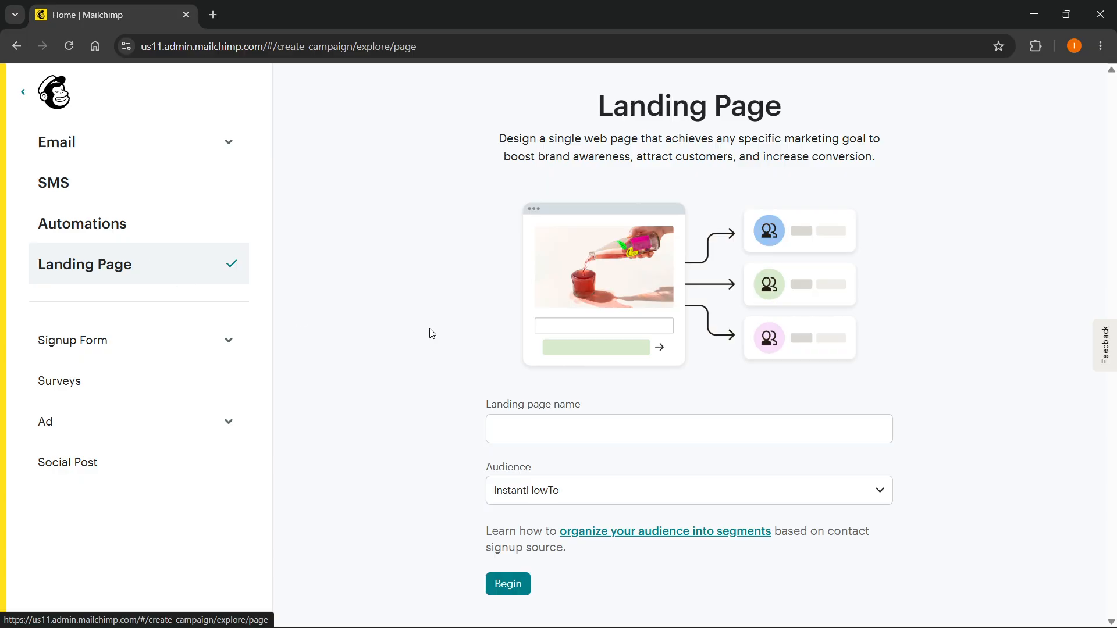
pyautogui.click(538, 424)
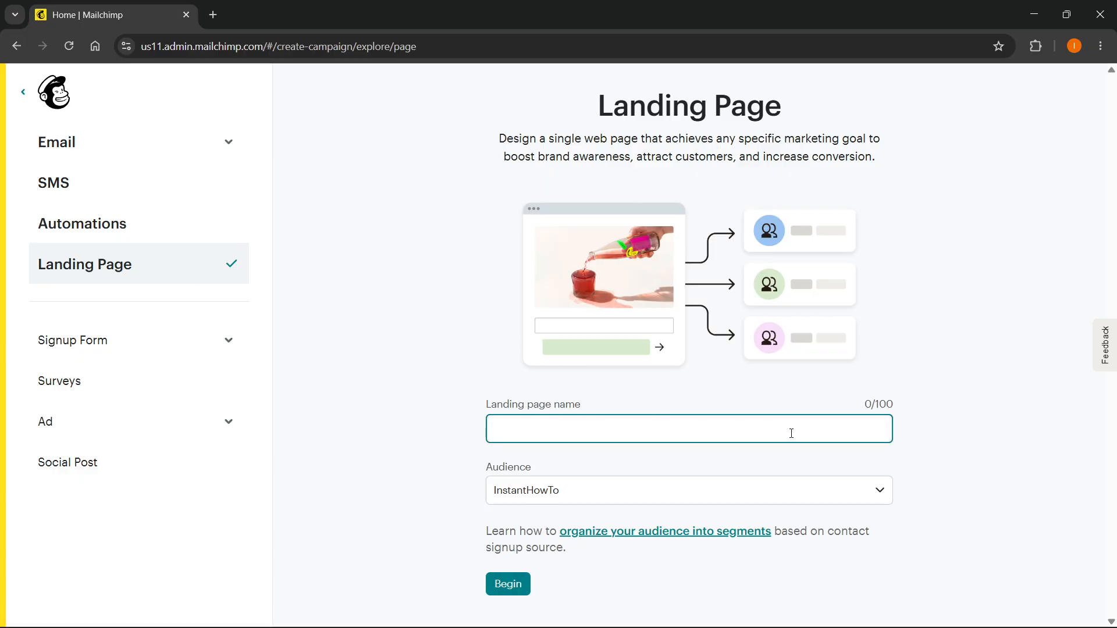
pyautogui.click(892, 409)
pyautogui.click(782, 430)
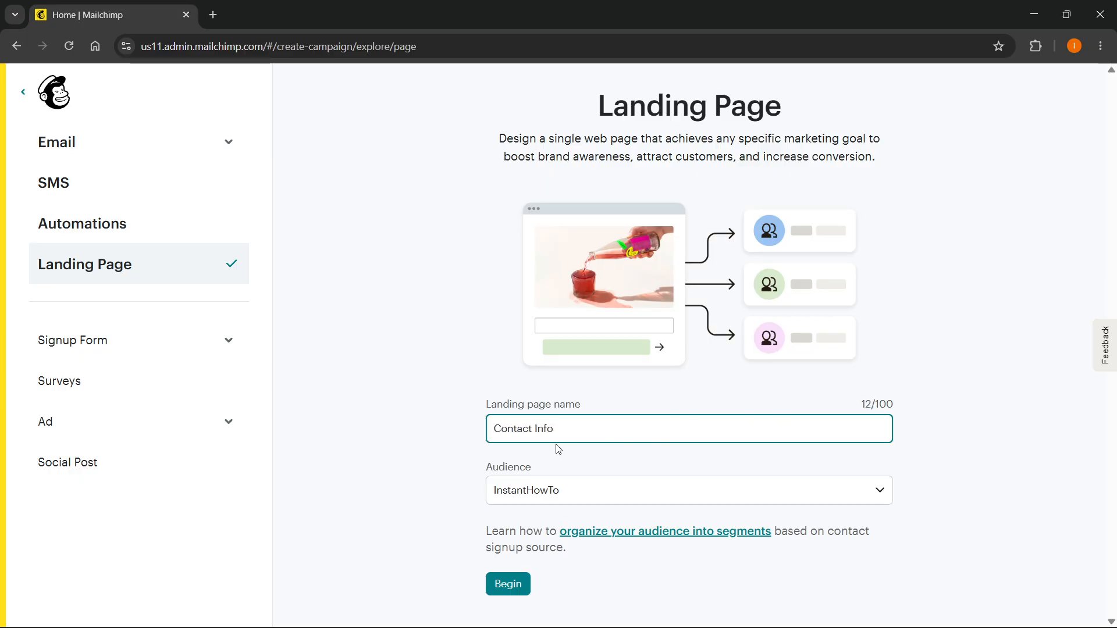
pyautogui.click(574, 493)
pyautogui.click(540, 516)
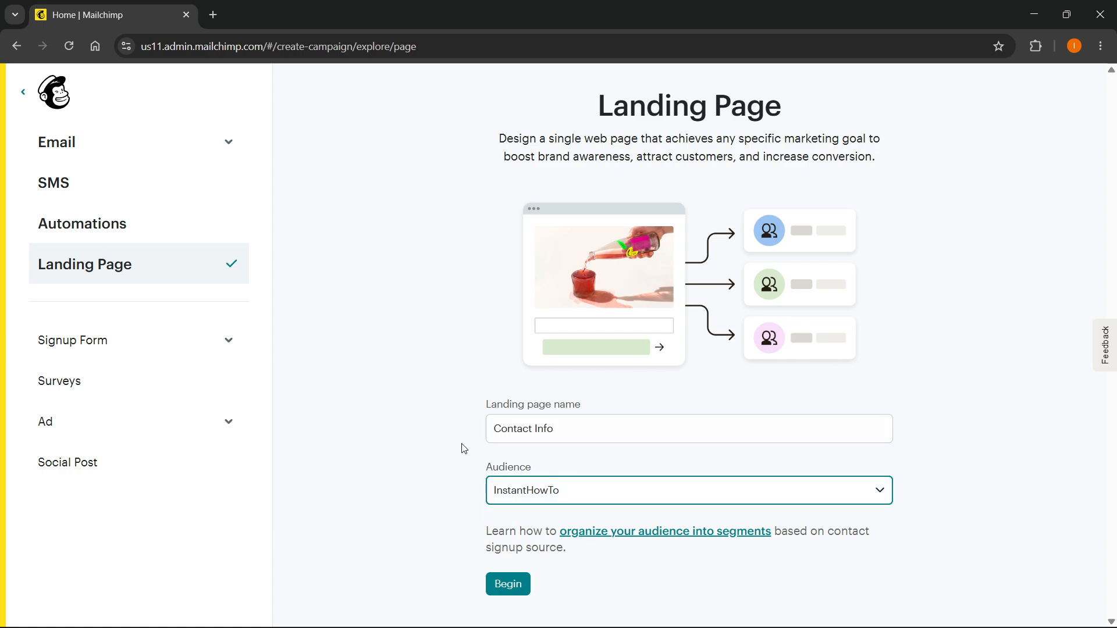
pyautogui.click(504, 586)
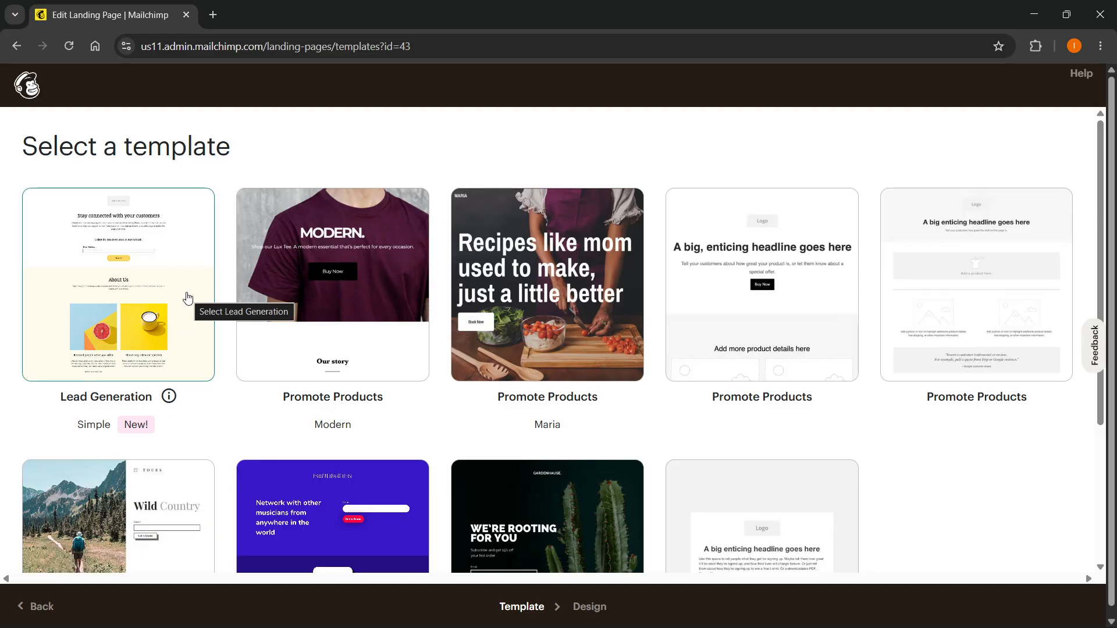
# Browse the available landing page templates, comparing the Lead Generation, Promote Products and Grow Your List designs.
pyautogui.scroll(-1, 185, 309)
pyautogui.scroll(1, 182, 319)
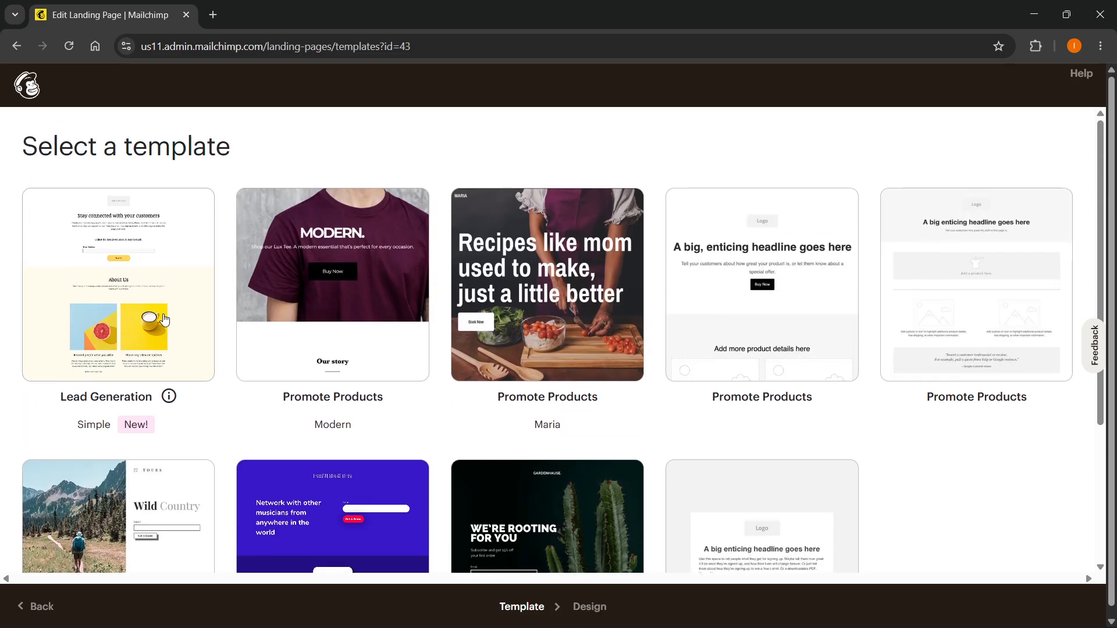
pyautogui.scroll(-1, 123, 341)
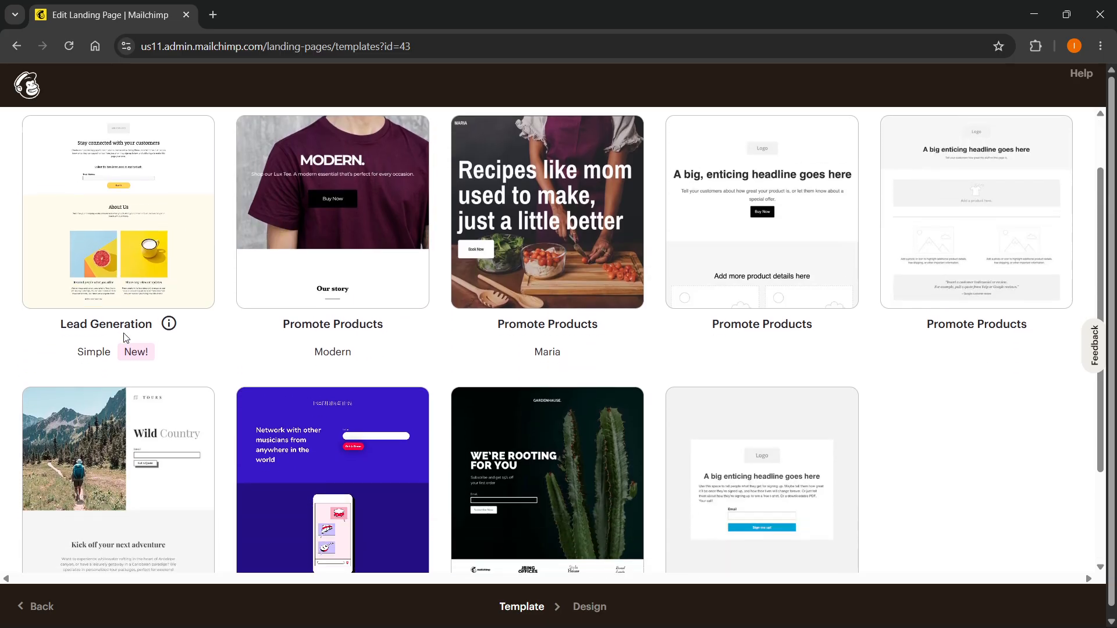
pyautogui.scroll(-1, 372, 271)
pyautogui.scroll(1, 407, 285)
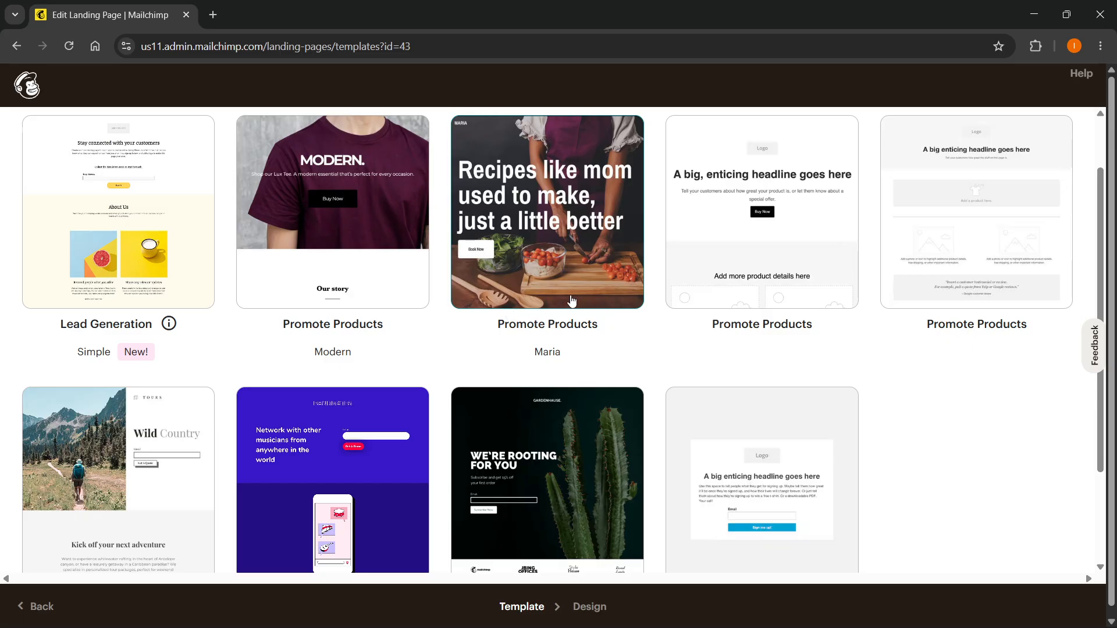
pyautogui.scroll(-2, 950, 181)
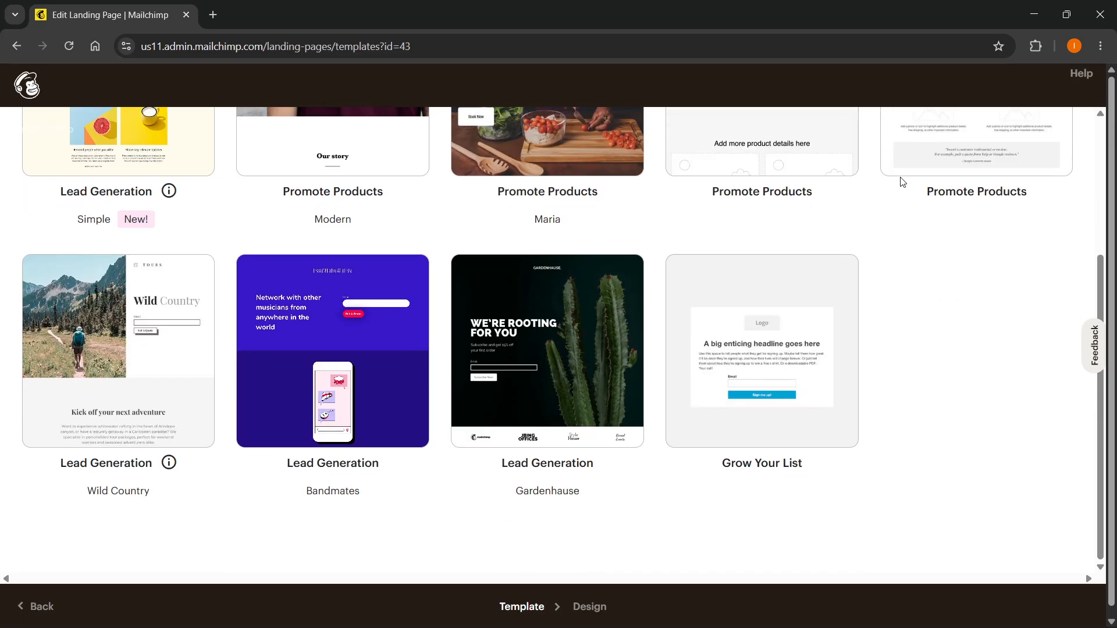
pyautogui.scroll(3, 751, 304)
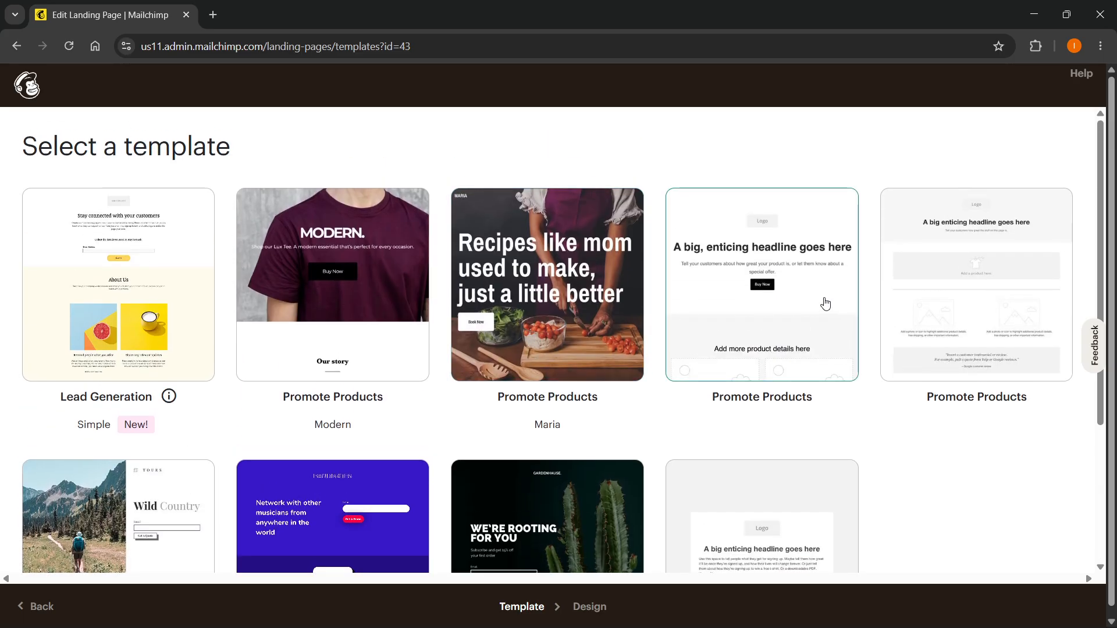
pyautogui.scroll(-1, 998, 270)
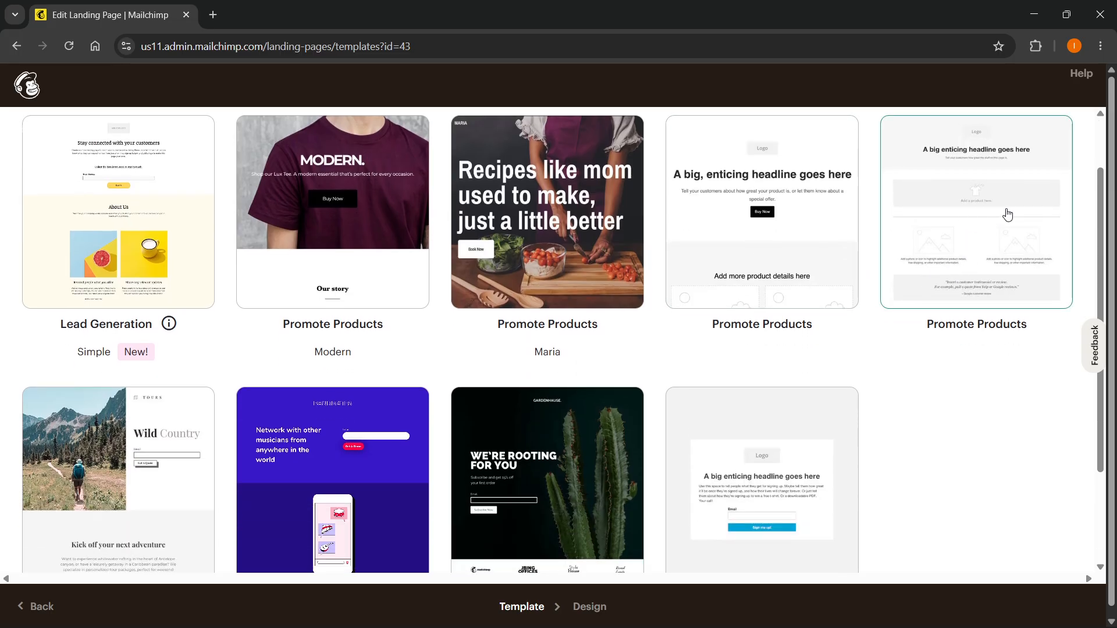
pyautogui.scroll(-2, 210, 347)
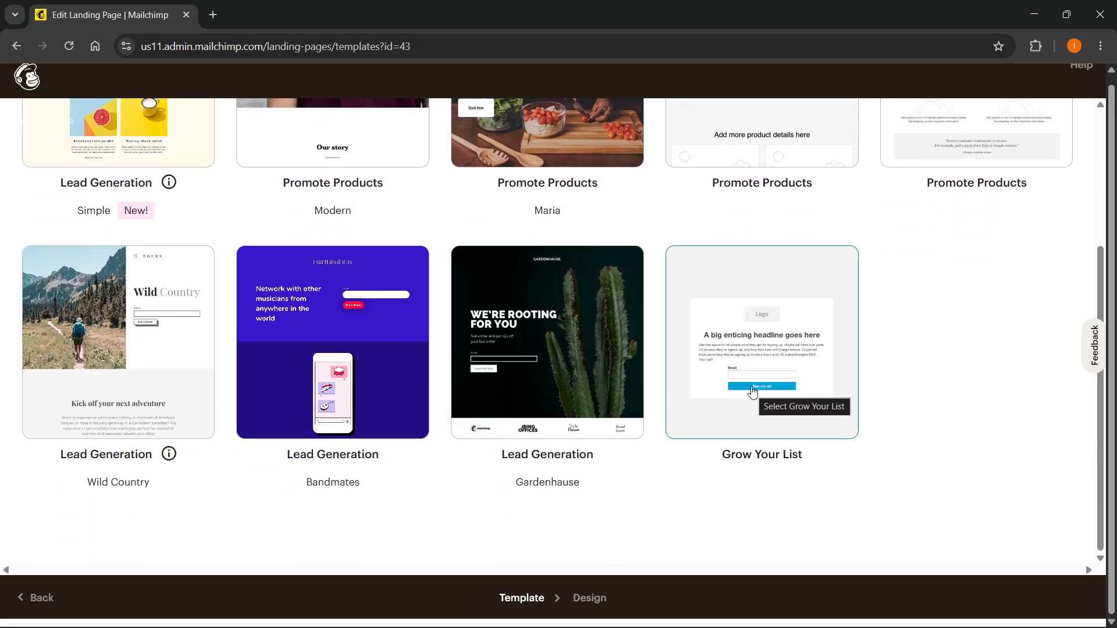
pyautogui.scroll(2, 755, 398)
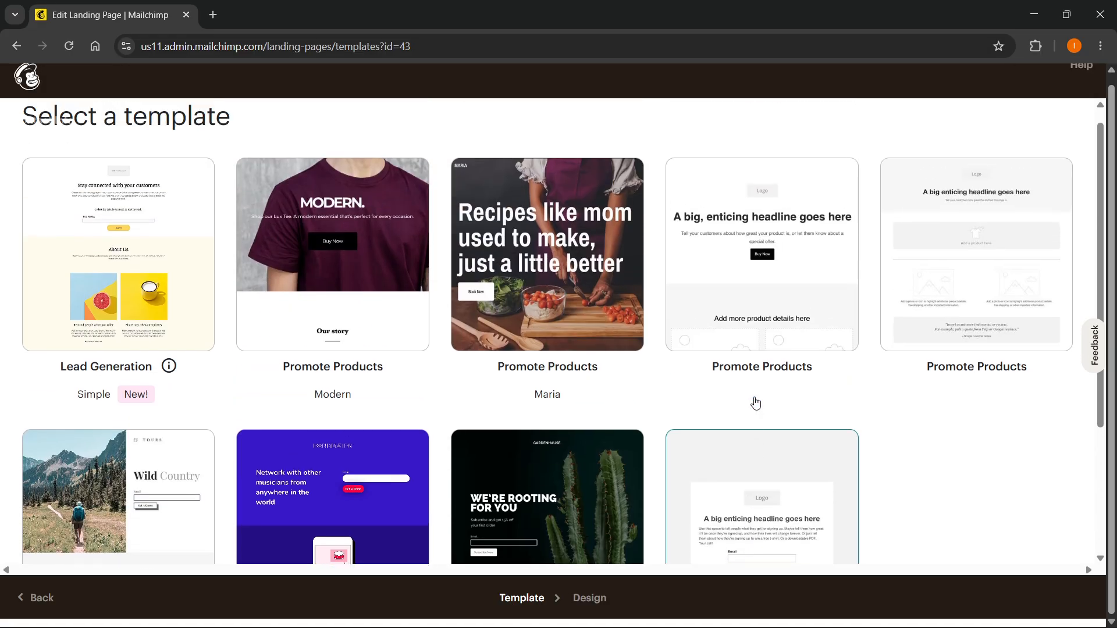
pyautogui.scroll(-3, 757, 401)
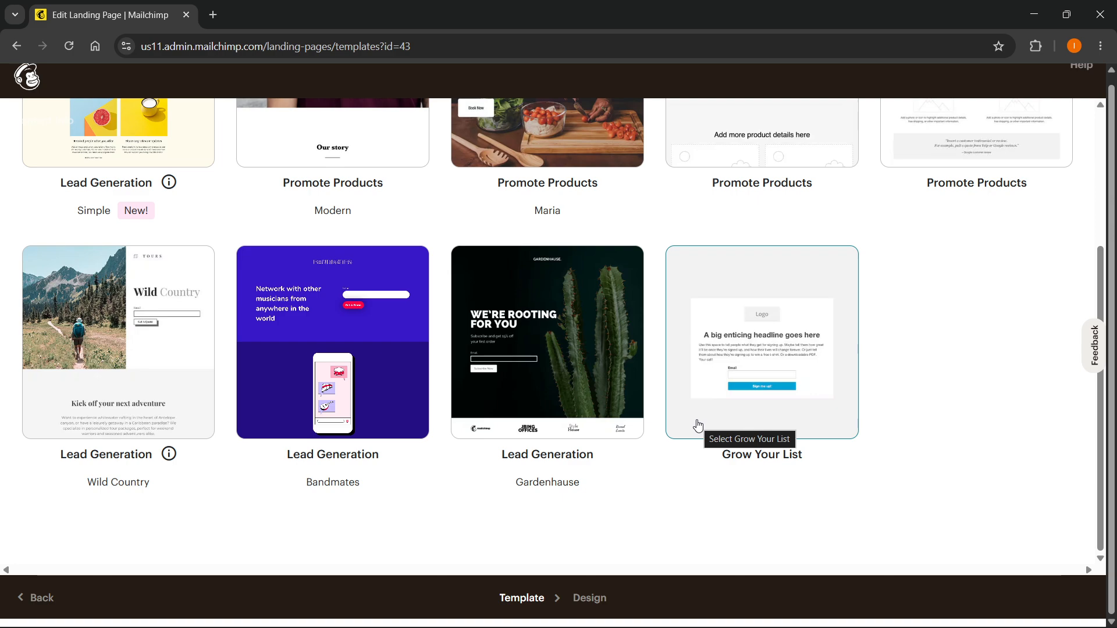
pyautogui.scroll(3, 701, 424)
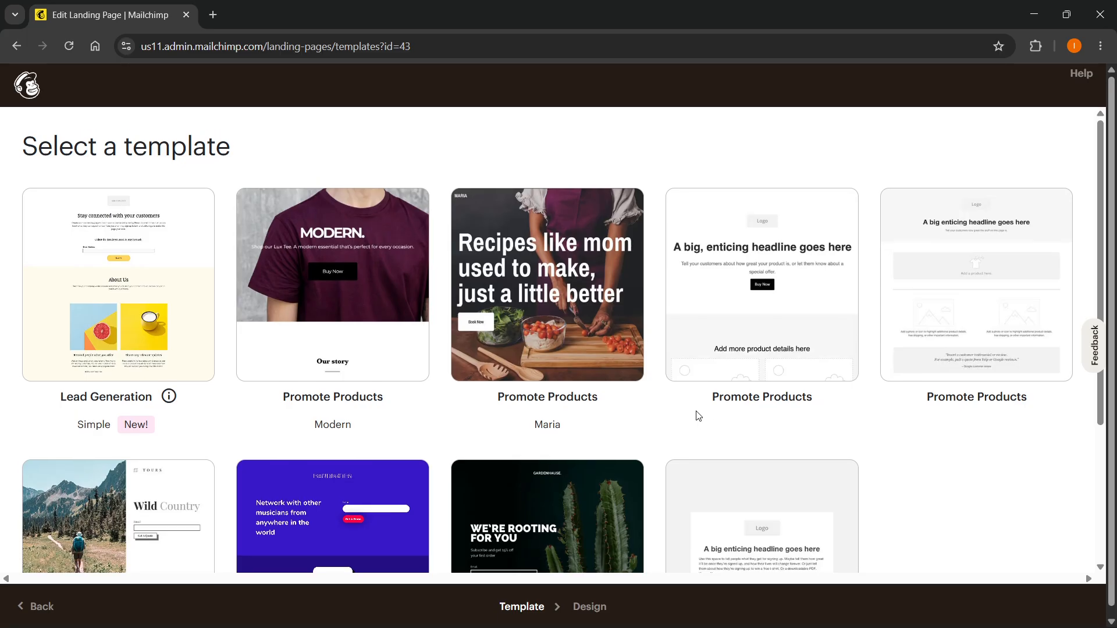
# Choose the Grow Your List template for the landing page.
pyautogui.scroll(-1, 710, 474)
pyautogui.scroll(-3, 710, 475)
pyautogui.click(763, 401)
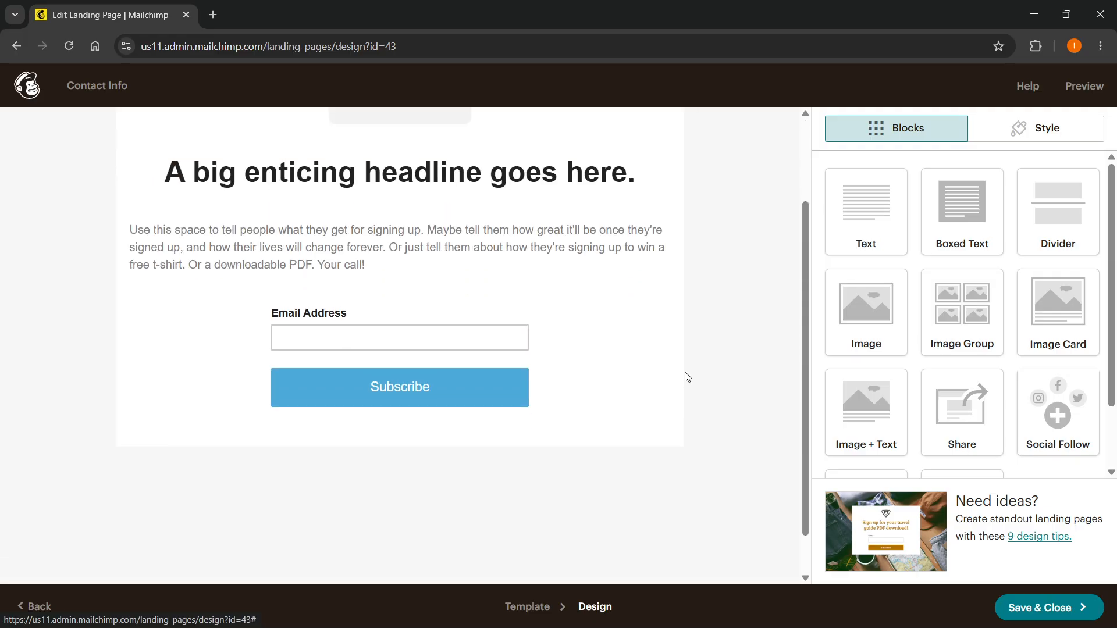
# Look over the template's page layout and open the logo block's image options.
pyautogui.scroll(-2, 406, 334)
pyautogui.scroll(1, 406, 334)
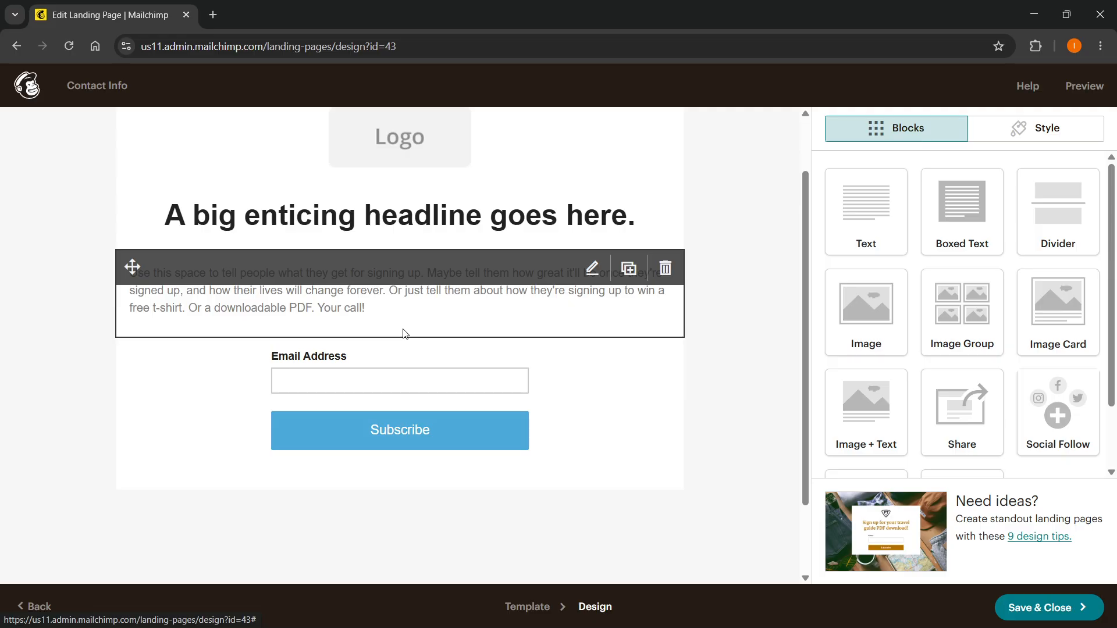
pyautogui.scroll(-2, 374, 378)
pyautogui.scroll(3, 374, 379)
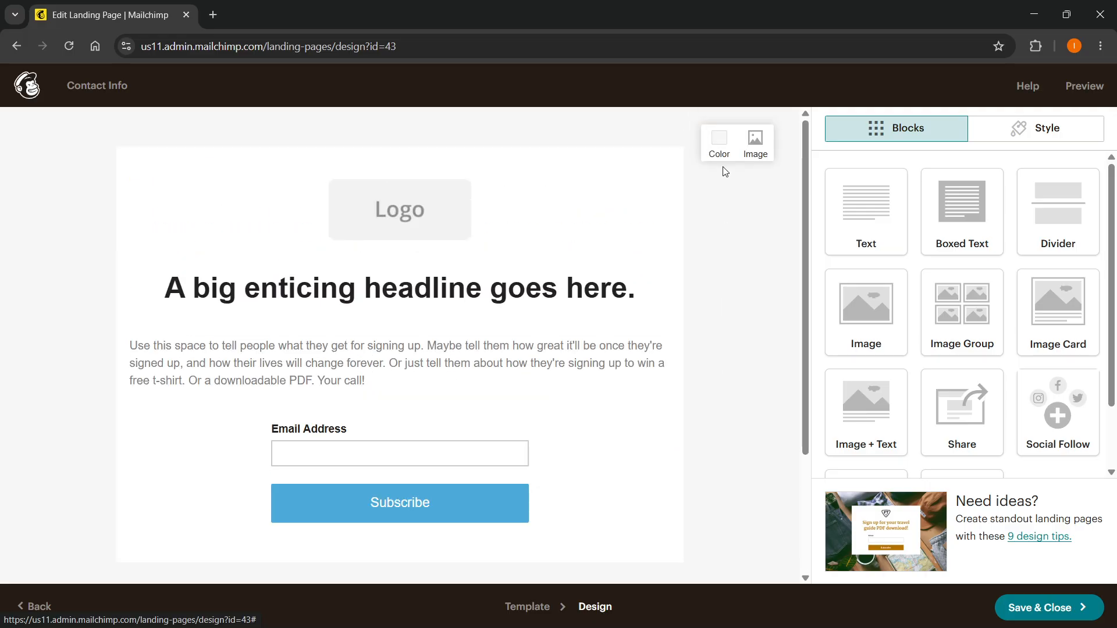
pyautogui.moveTo(474, 236)
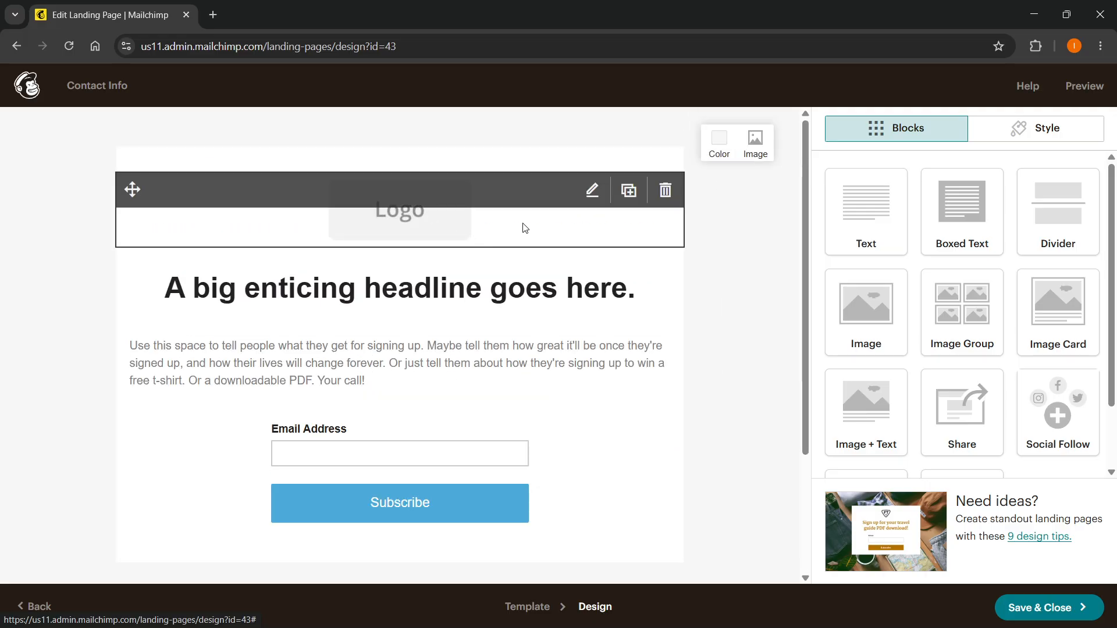
pyautogui.click(592, 193)
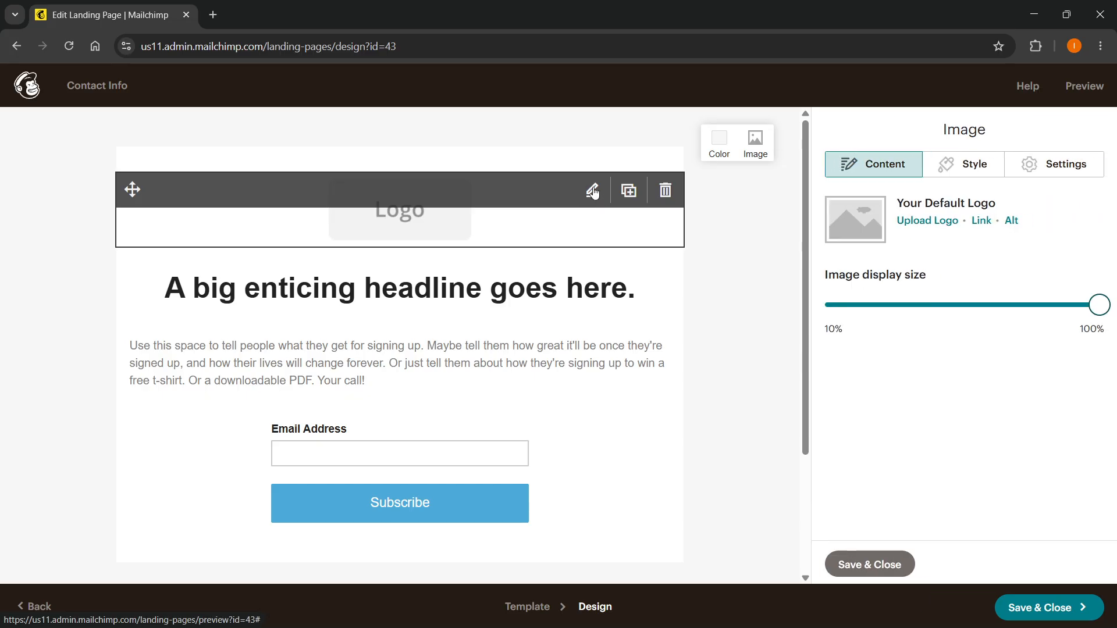
# Duplicate the headline block and delete the extra copy.
pyautogui.moveTo(593, 280)
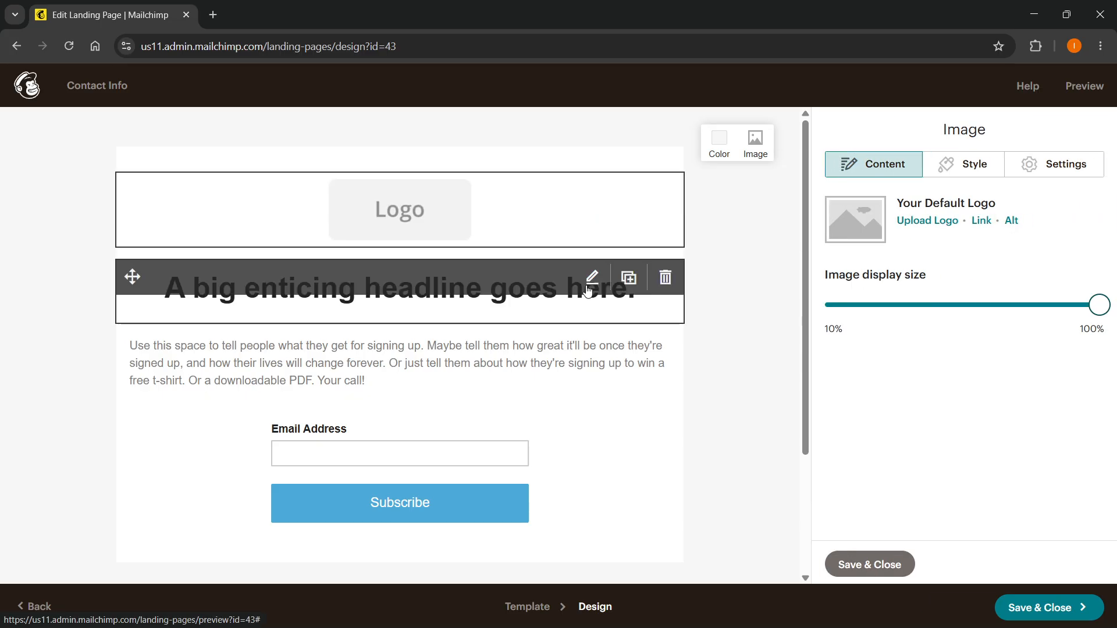
pyautogui.click(629, 279)
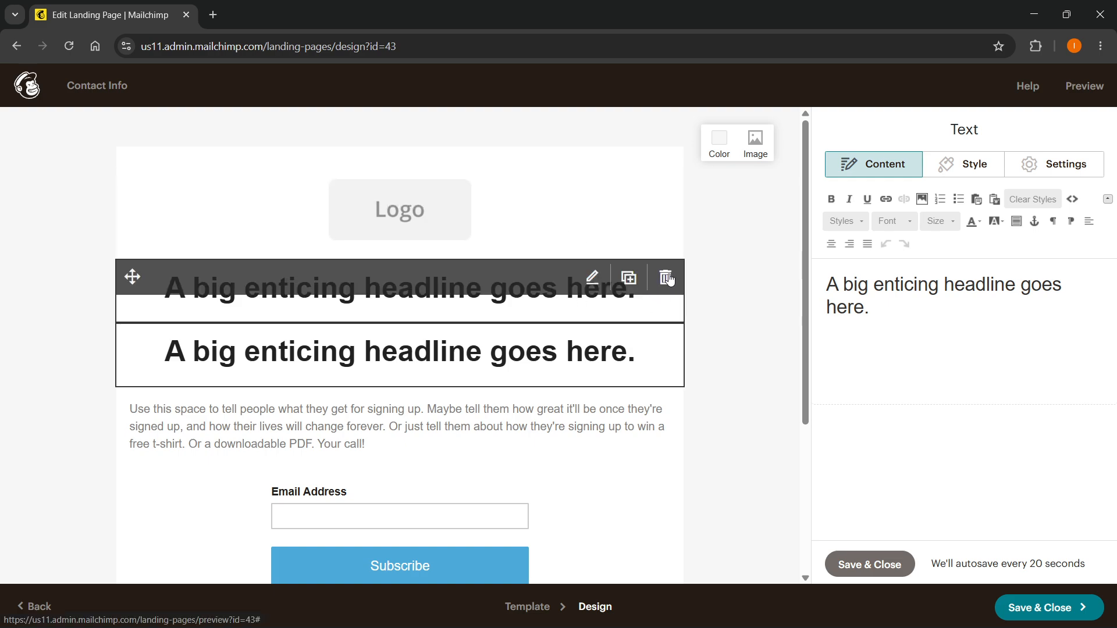
pyautogui.click(666, 341)
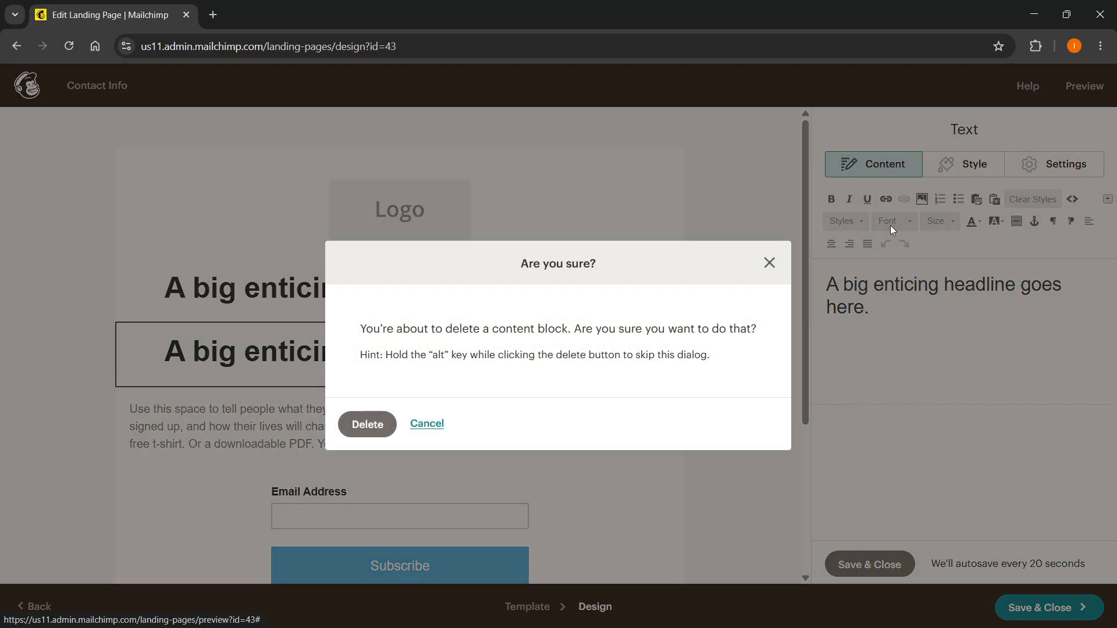
pyautogui.click(362, 429)
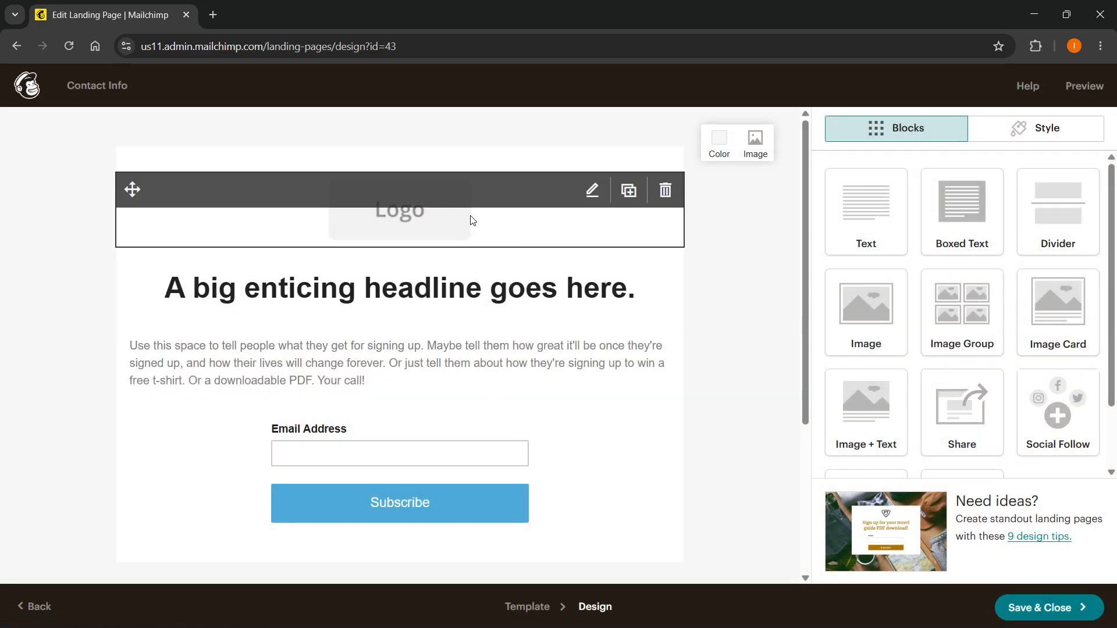
# Replace the logo placeholder with the existing Instant How To logo image from the content studio files.
pyautogui.click(592, 190)
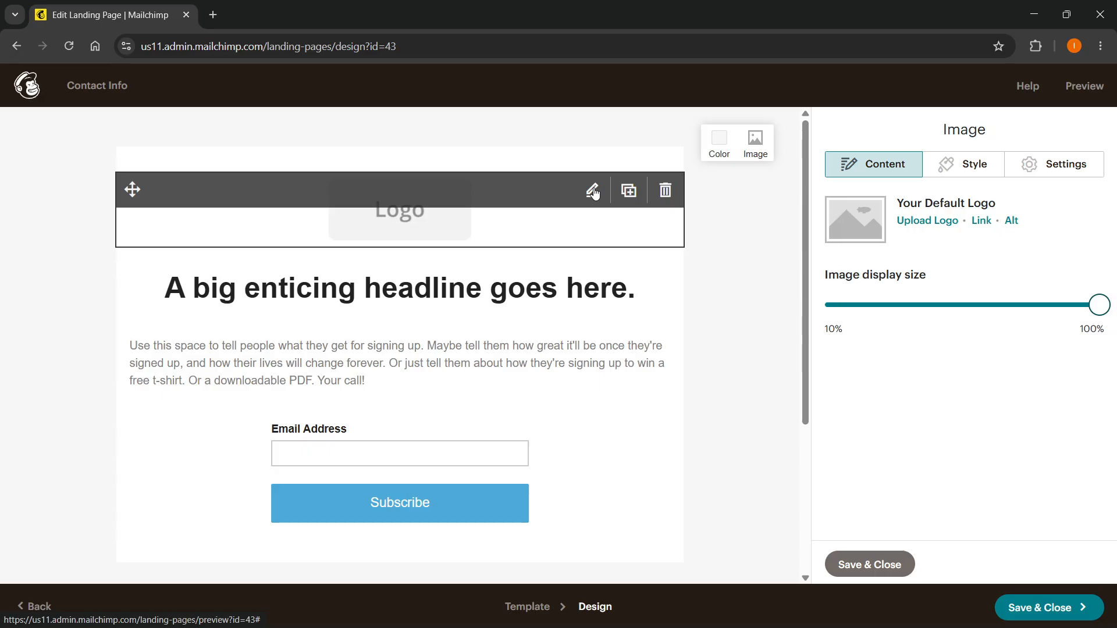
pyautogui.click(930, 225)
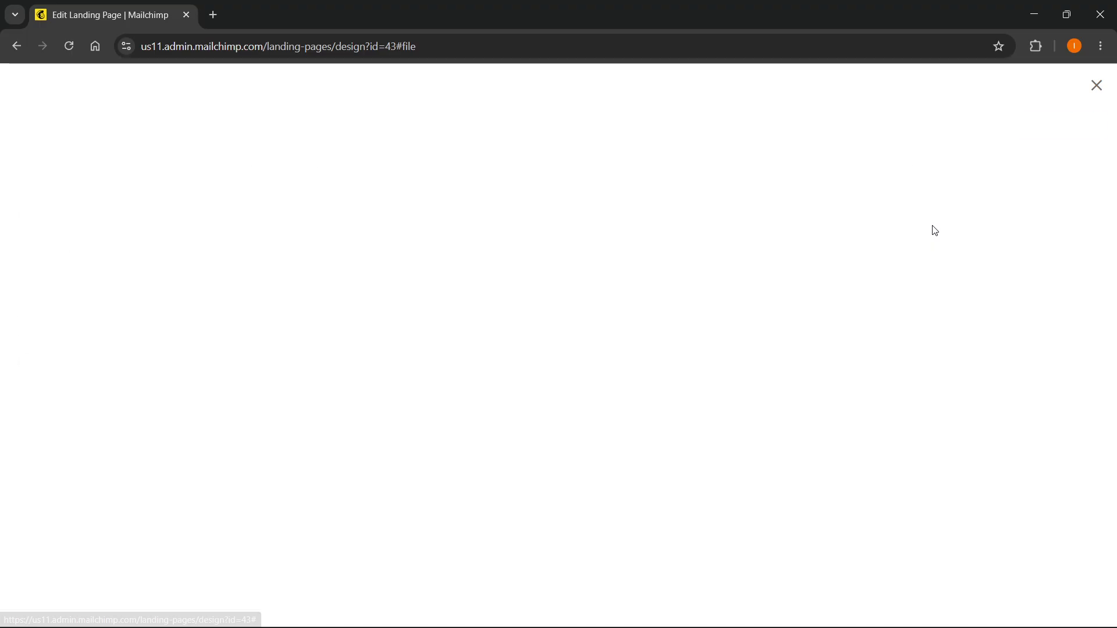
pyautogui.click(1038, 126)
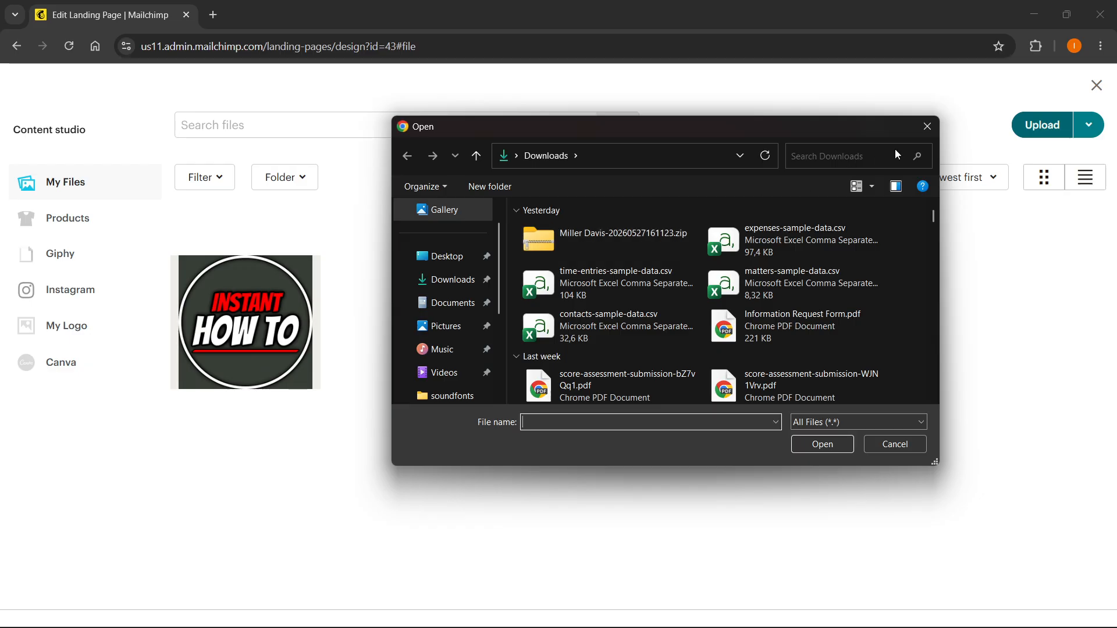
pyautogui.click(928, 126)
pyautogui.click(246, 339)
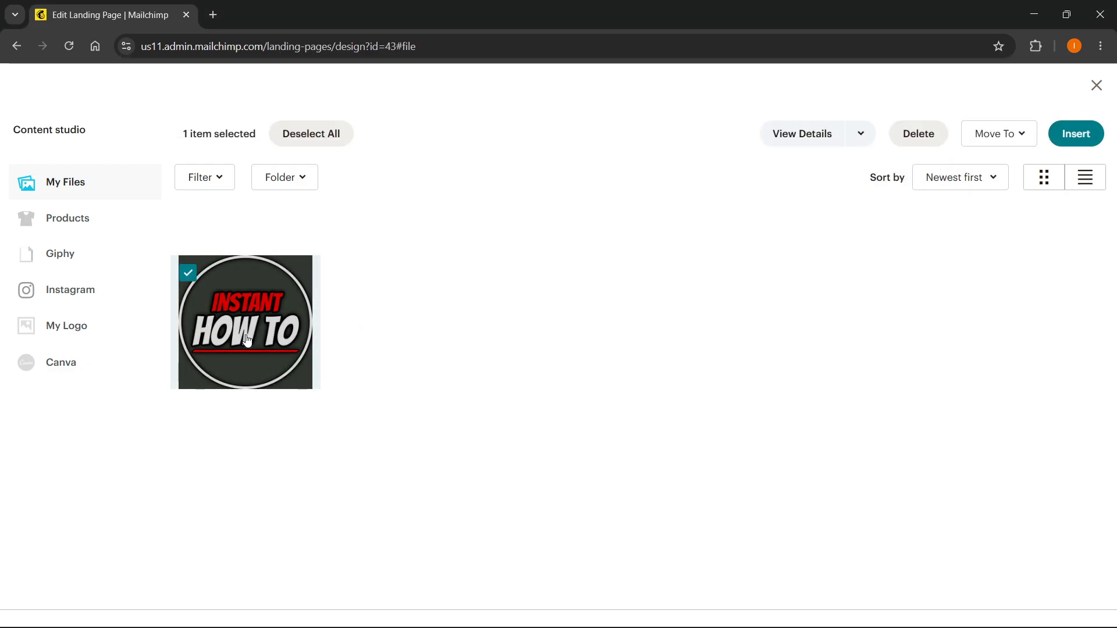
pyautogui.click(1068, 134)
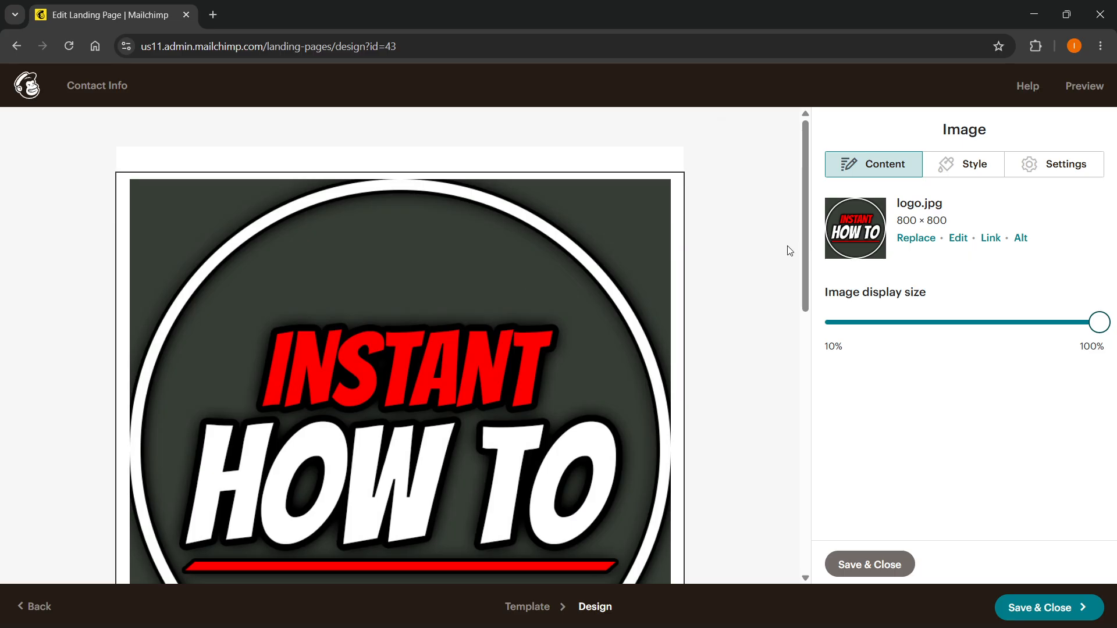
# Reduce the logo's image display size to about 20%.
pyautogui.scroll(-2, 367, 333)
pyautogui.scroll(-3, 366, 320)
pyautogui.scroll(5, 366, 319)
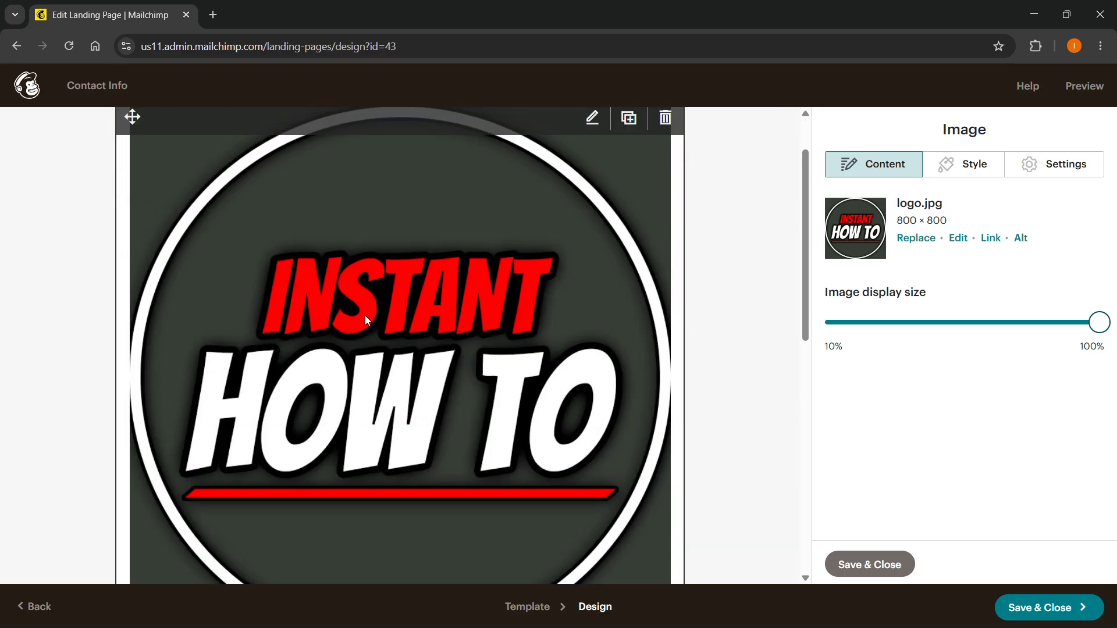
pyautogui.moveTo(1088, 322); pyautogui.dragTo(861, 352)
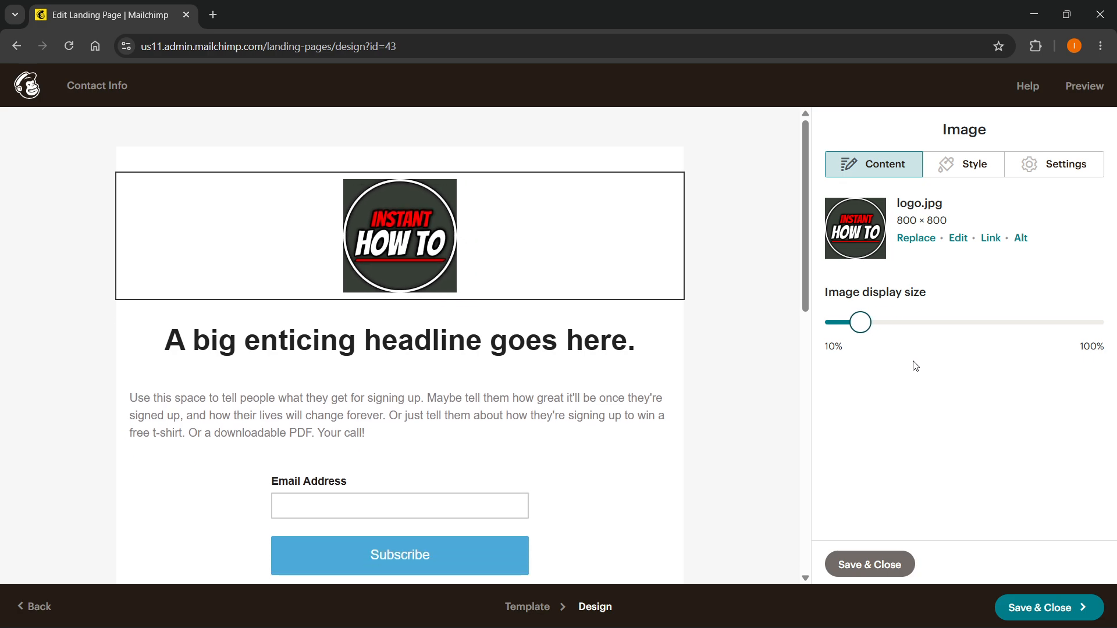
# Set the logo image's border style to Dotted after trying Solid.
pyautogui.click(969, 164)
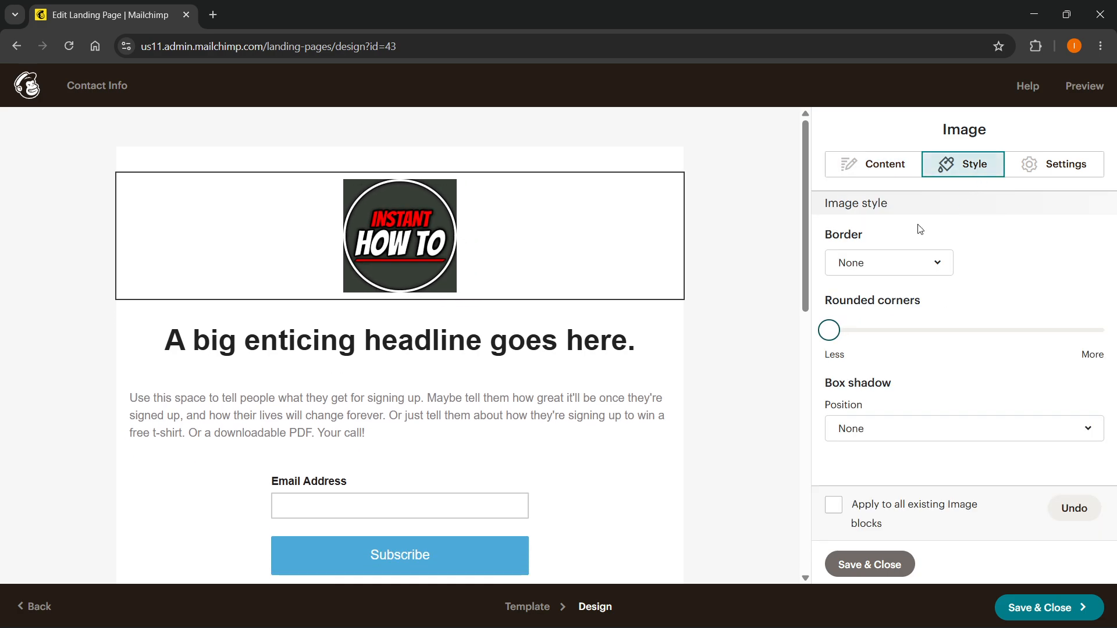
pyautogui.click(911, 269)
pyautogui.click(870, 333)
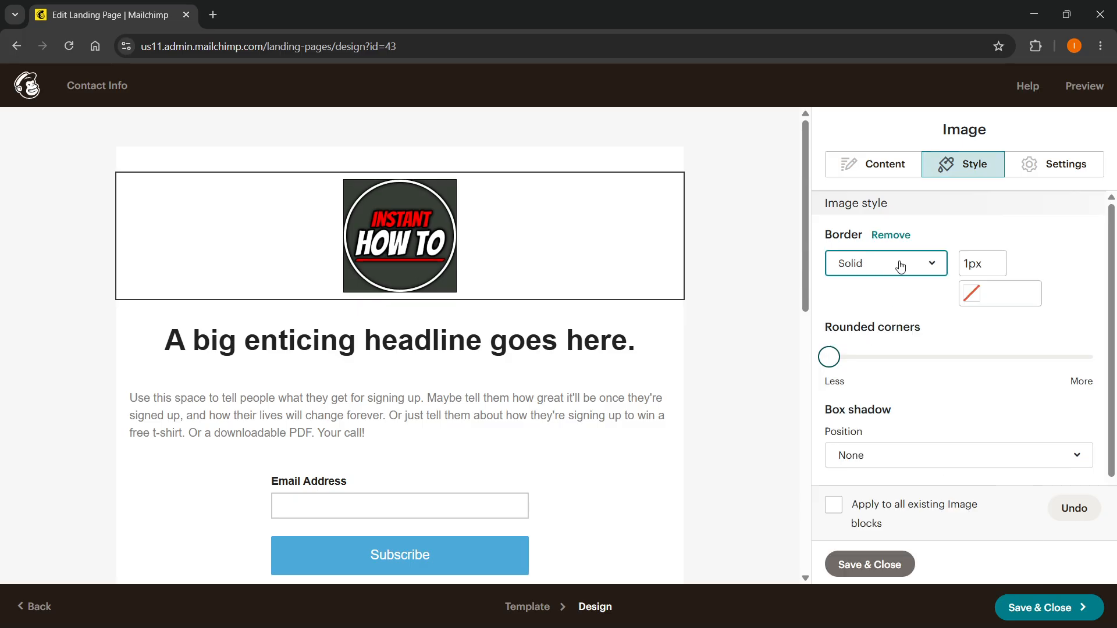
pyautogui.click(933, 266)
pyautogui.click(873, 409)
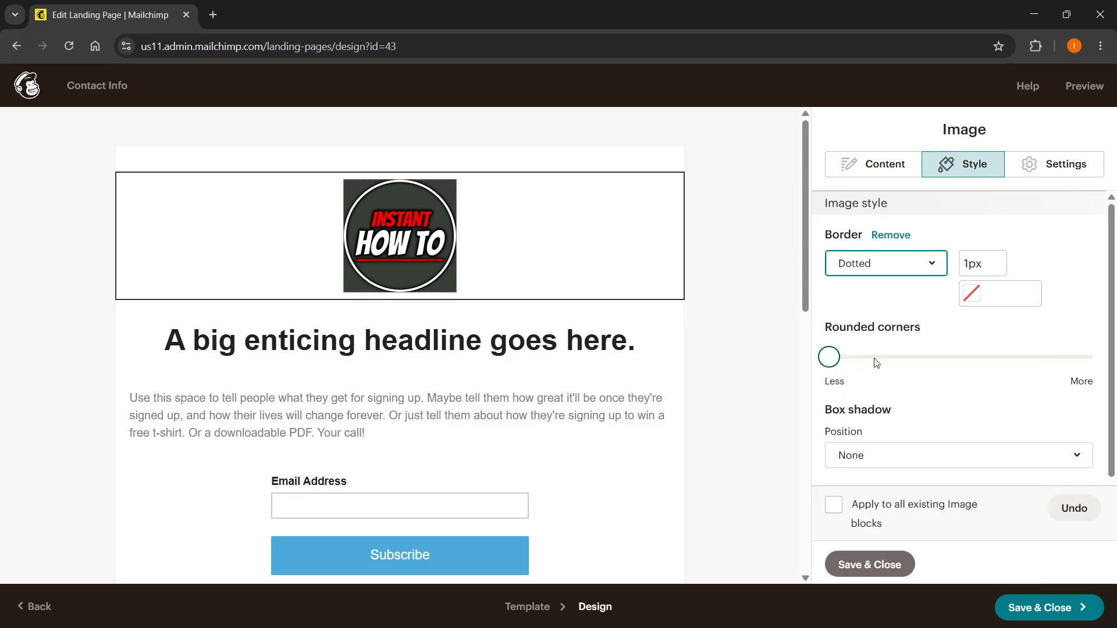
# Keep the logo image centered and set its margins to edge to edge.
pyautogui.click(1056, 165)
pyautogui.click(940, 262)
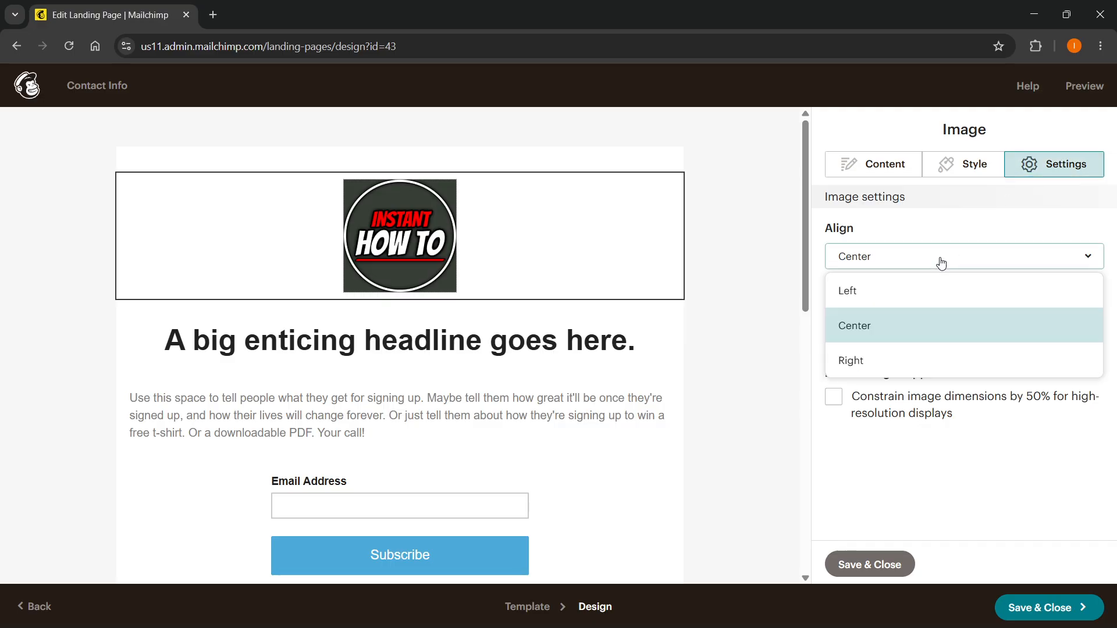
pyautogui.click(889, 259)
pyautogui.click(833, 326)
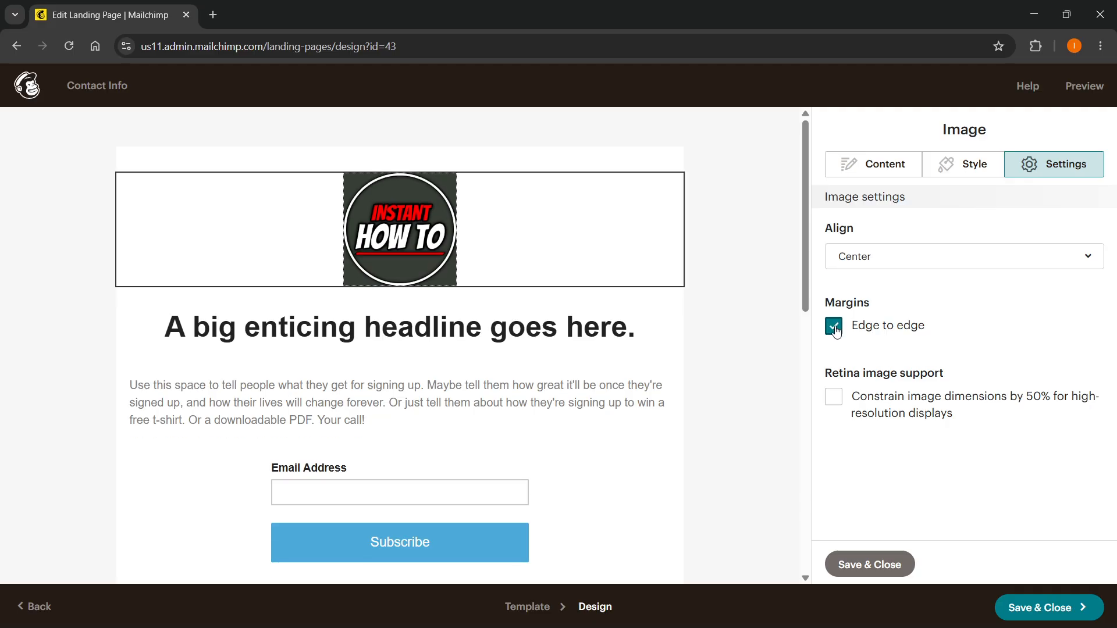
pyautogui.click(835, 328)
pyautogui.click(834, 327)
pyautogui.click(885, 173)
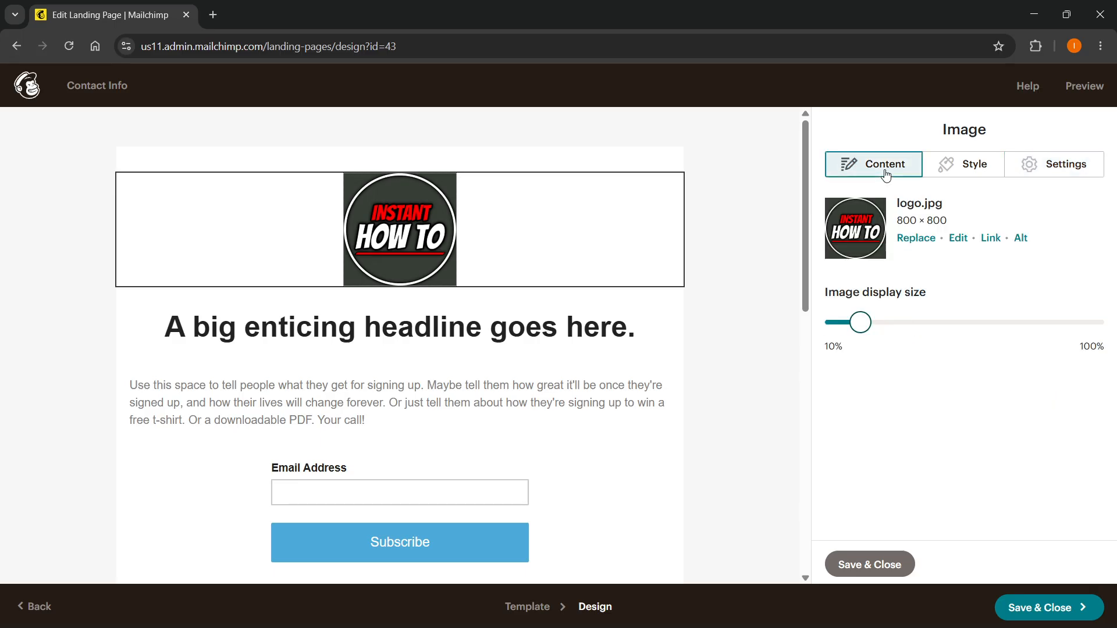
# Replace the headline text with "Please leave your email down below".
pyautogui.click(294, 344)
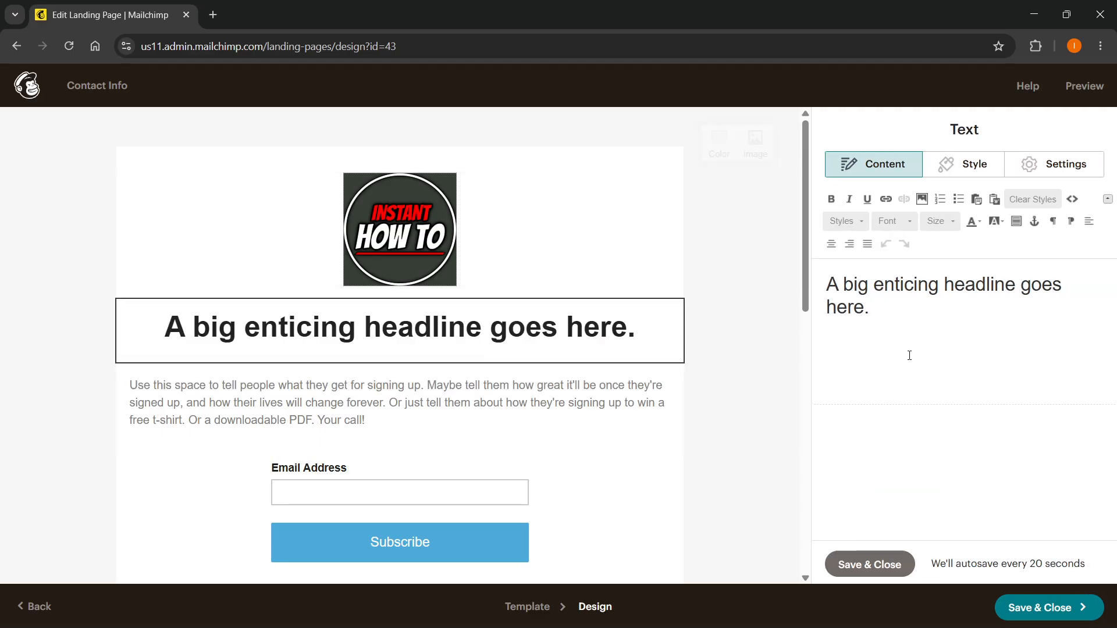
pyautogui.moveTo(916, 327); pyautogui.dragTo(823, 276)
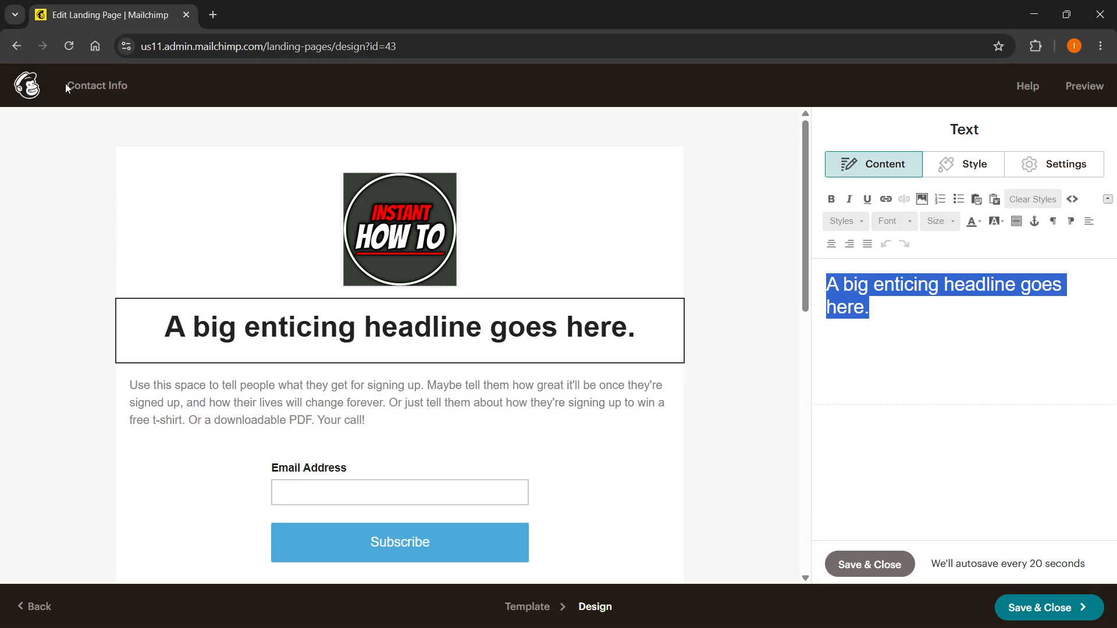
pyautogui.click(923, 309)
pyautogui.hotkey('ctrl', 'a')
pyautogui.write('Please leave your email down below')
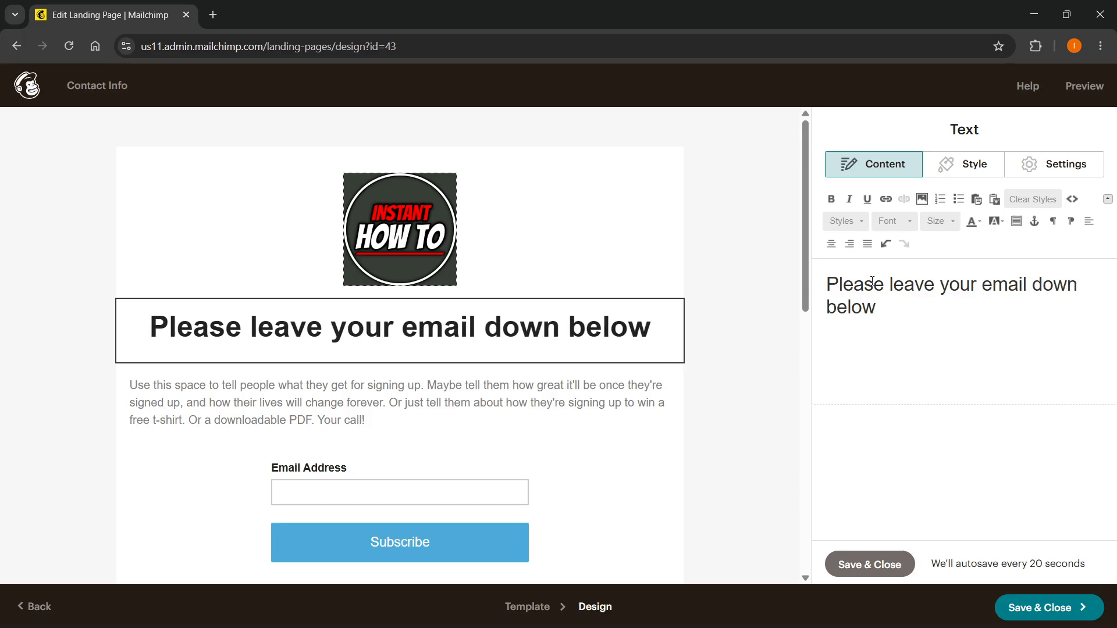
# Try bold and italic formatting on the whole headline text.
pyautogui.moveTo(892, 317); pyautogui.dragTo(829, 281)
pyautogui.click(831, 200)
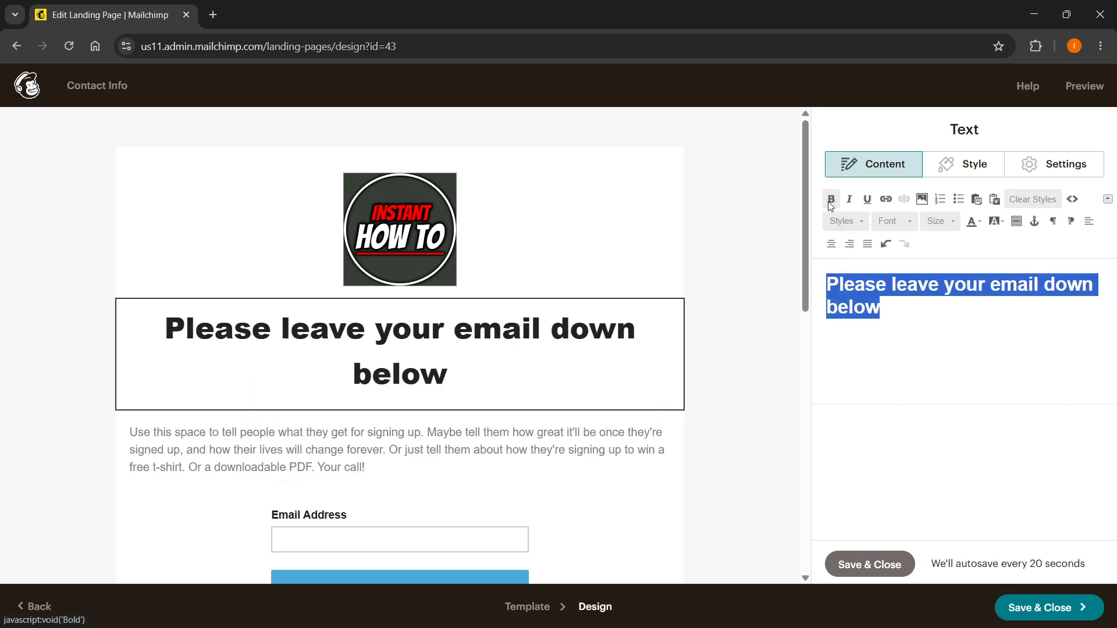
pyautogui.click(831, 200)
pyautogui.click(849, 200)
pyautogui.click(849, 199)
pyautogui.click(866, 199)
pyautogui.click(867, 199)
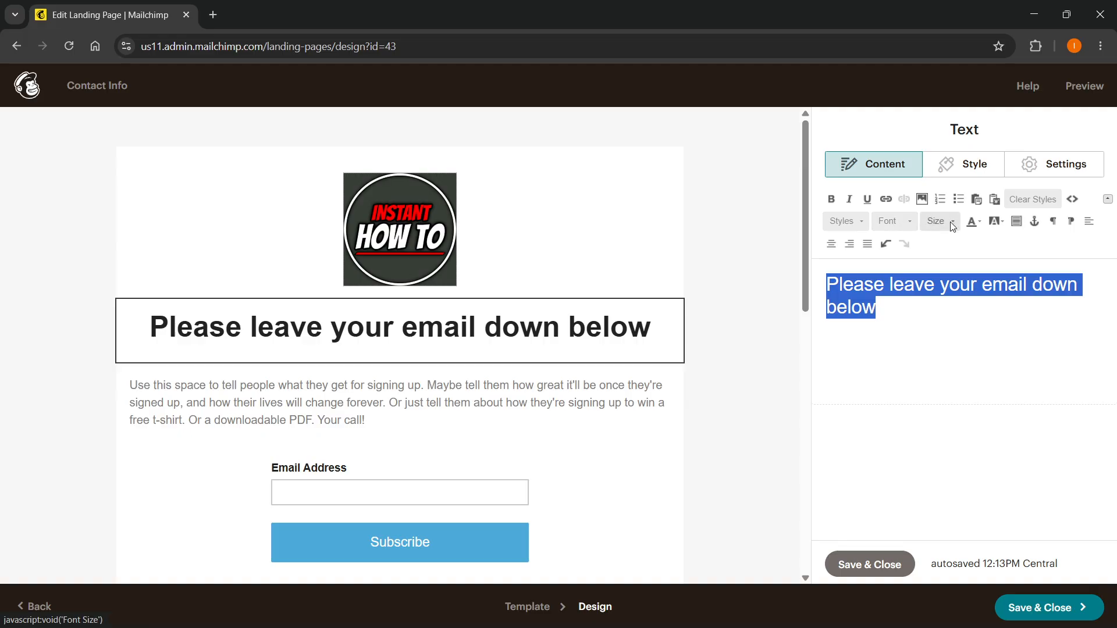
pyautogui.click(901, 314)
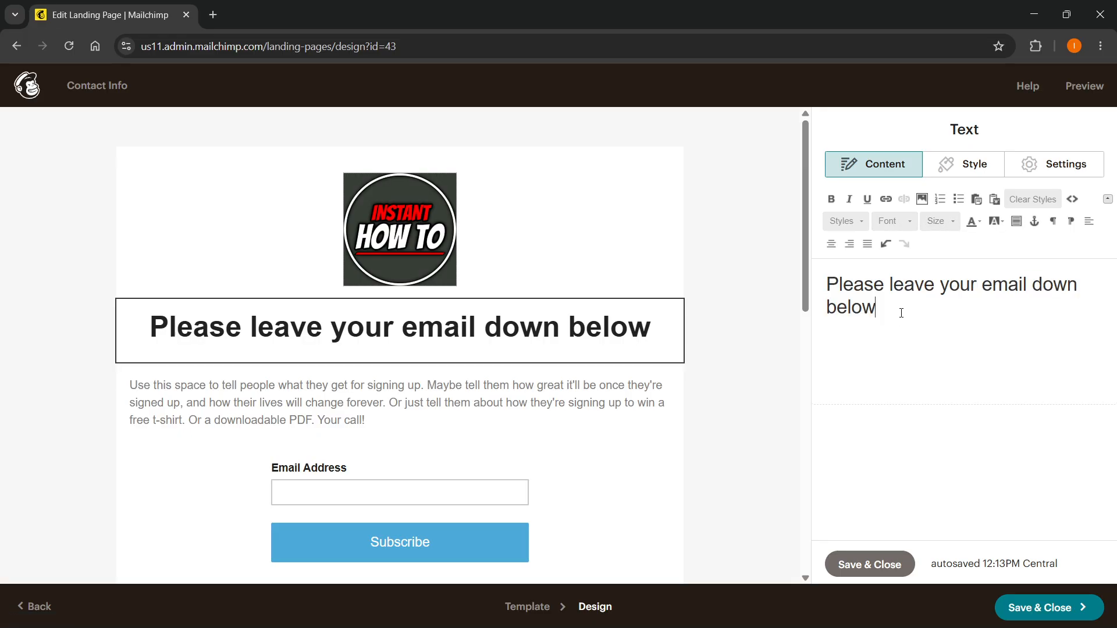
# Set the headline block's text style color to red #d70808, leaving the font not specified.
pyautogui.click(946, 168)
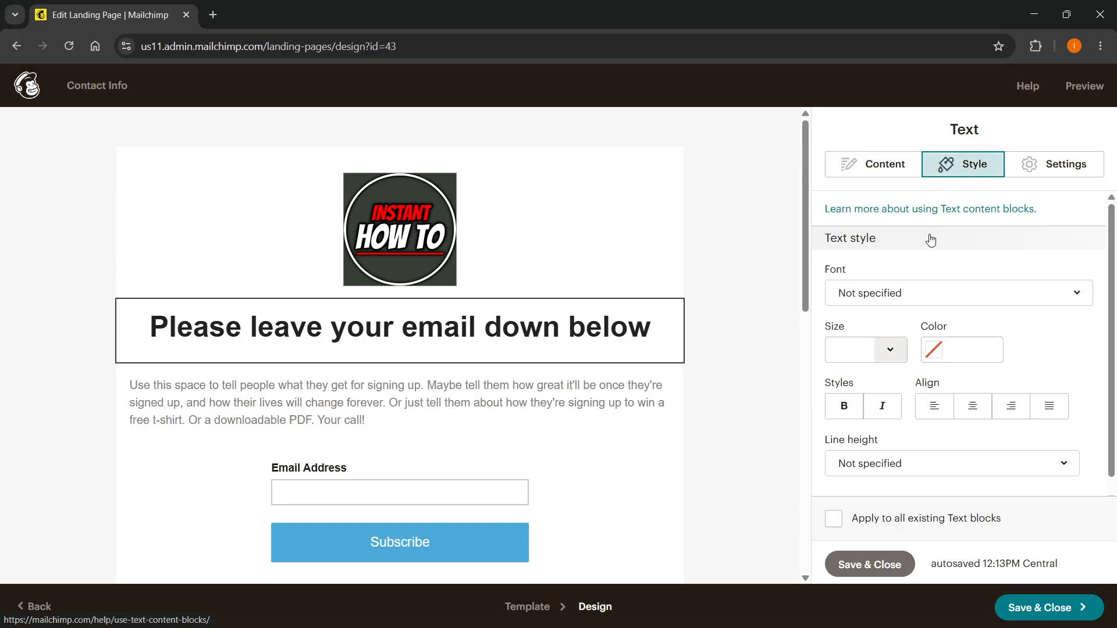
pyautogui.scroll(-1, 920, 317)
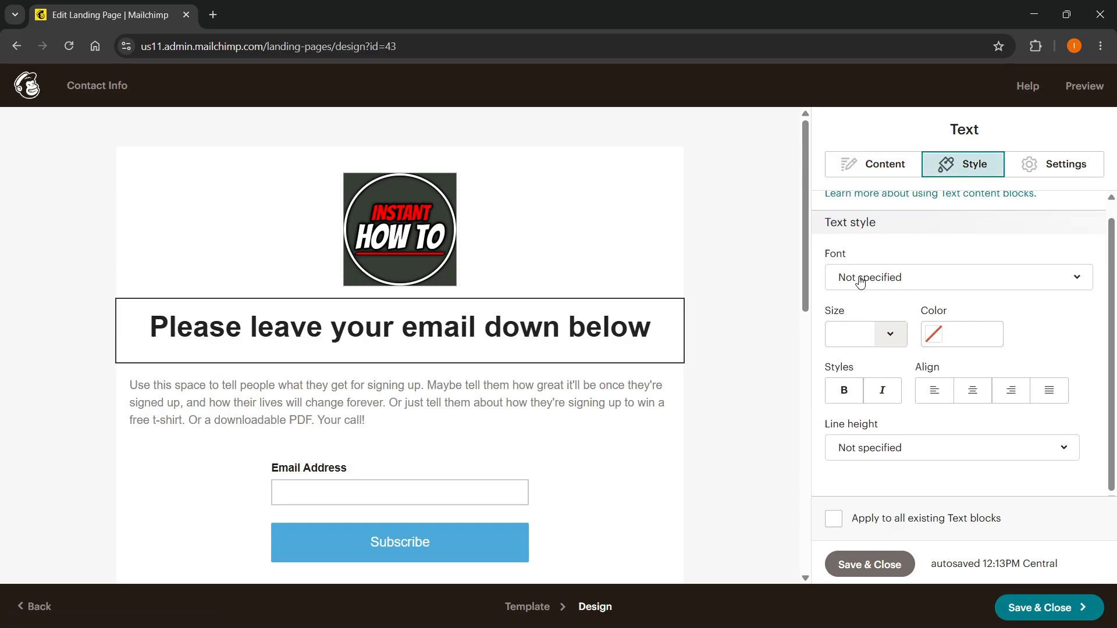
pyautogui.click(903, 278)
pyautogui.click(903, 278)
pyautogui.click(943, 341)
pyautogui.moveTo(997, 345); pyautogui.dragTo(1034, 336)
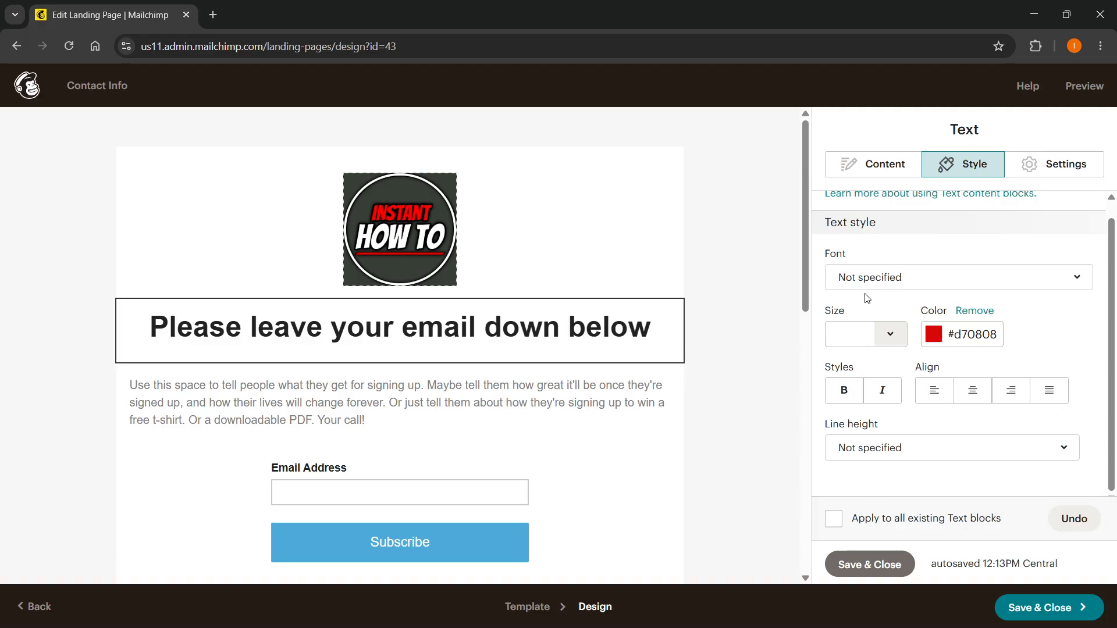
pyautogui.click(875, 169)
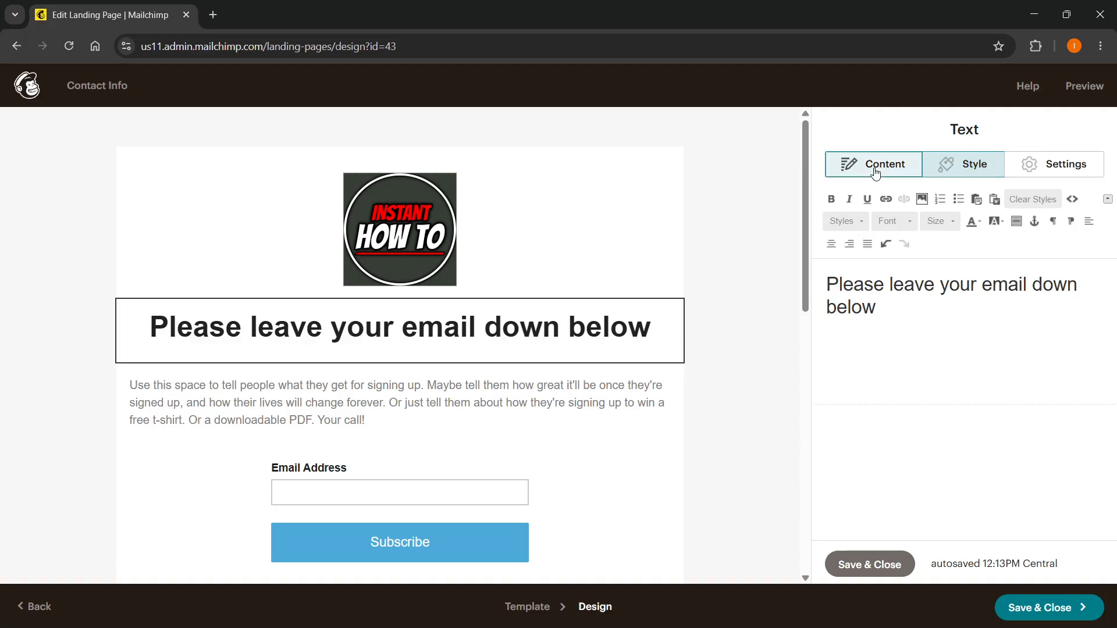
# Replace the paragraph below the headline with "You are signing up for my email list...".
pyautogui.click(375, 428)
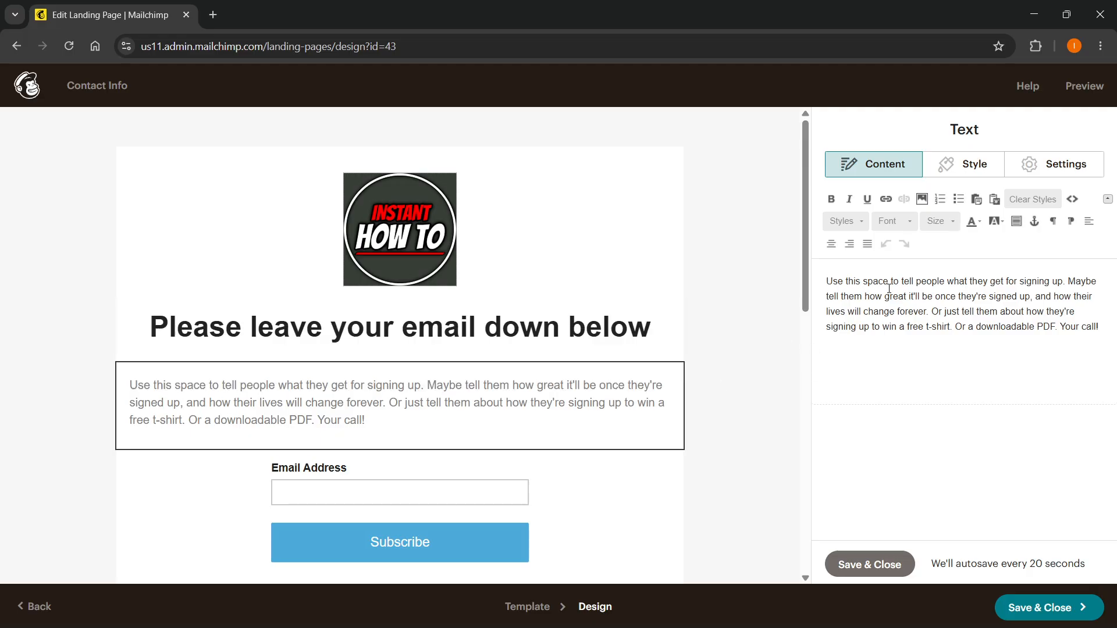
pyautogui.moveTo(1098, 328); pyautogui.dragTo(834, 283)
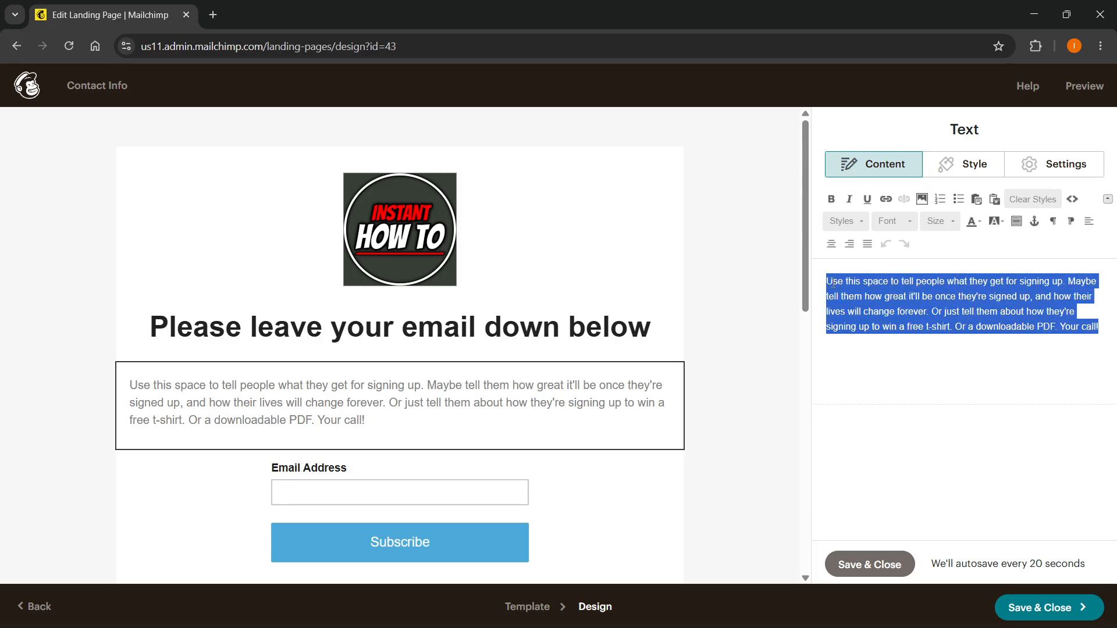
pyautogui.write('You are signing up for my email list...')
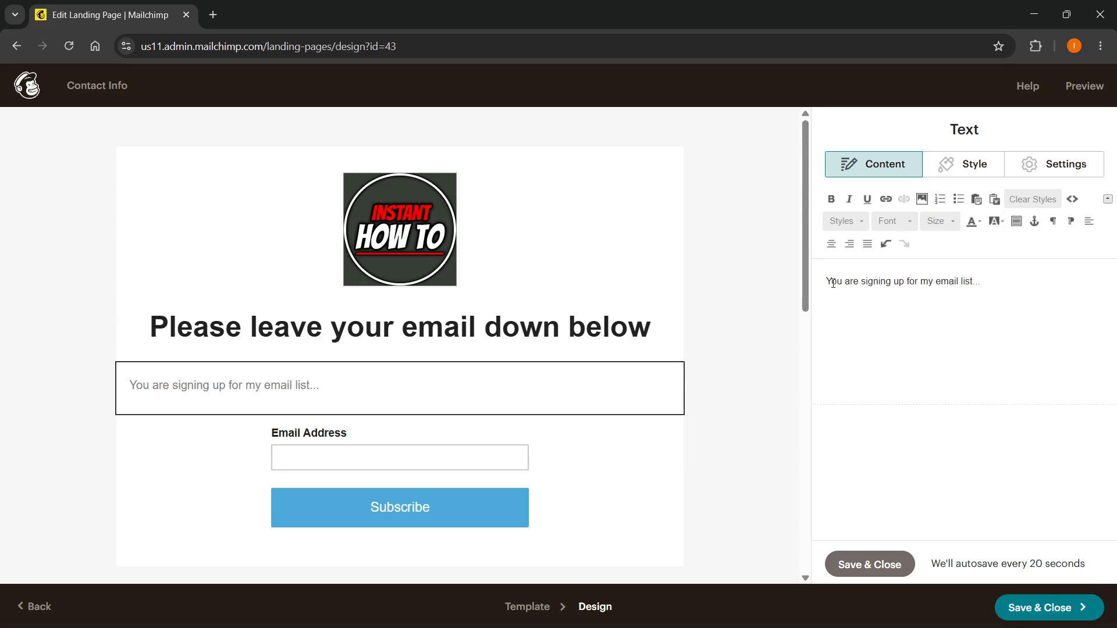
# Center-align the paragraph text about signing up for the email list.
pyautogui.click(937, 170)
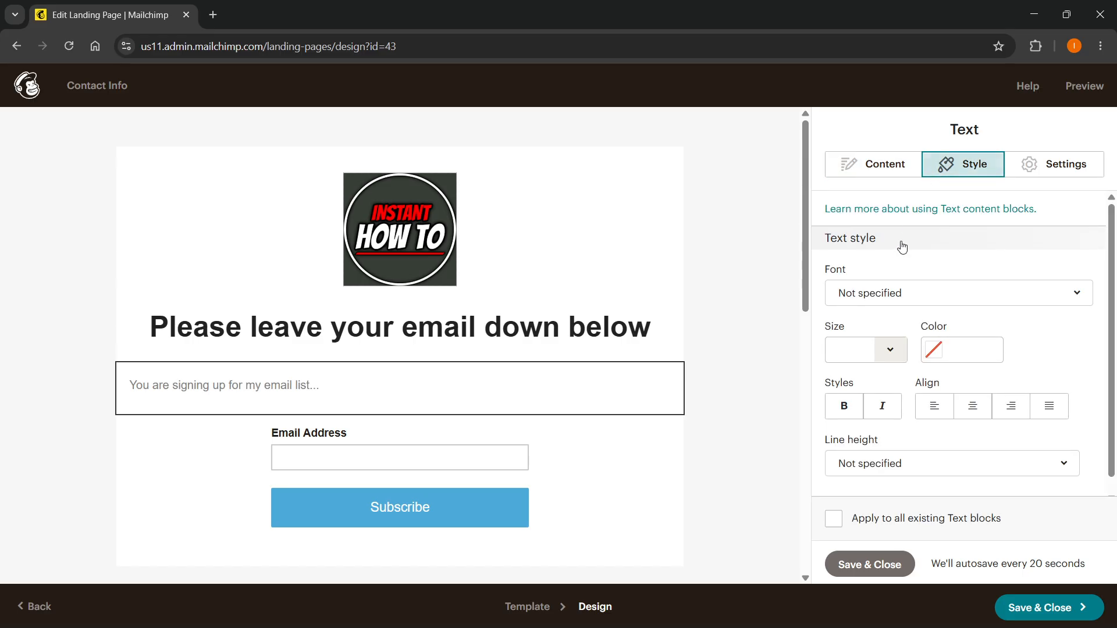
pyautogui.click(875, 165)
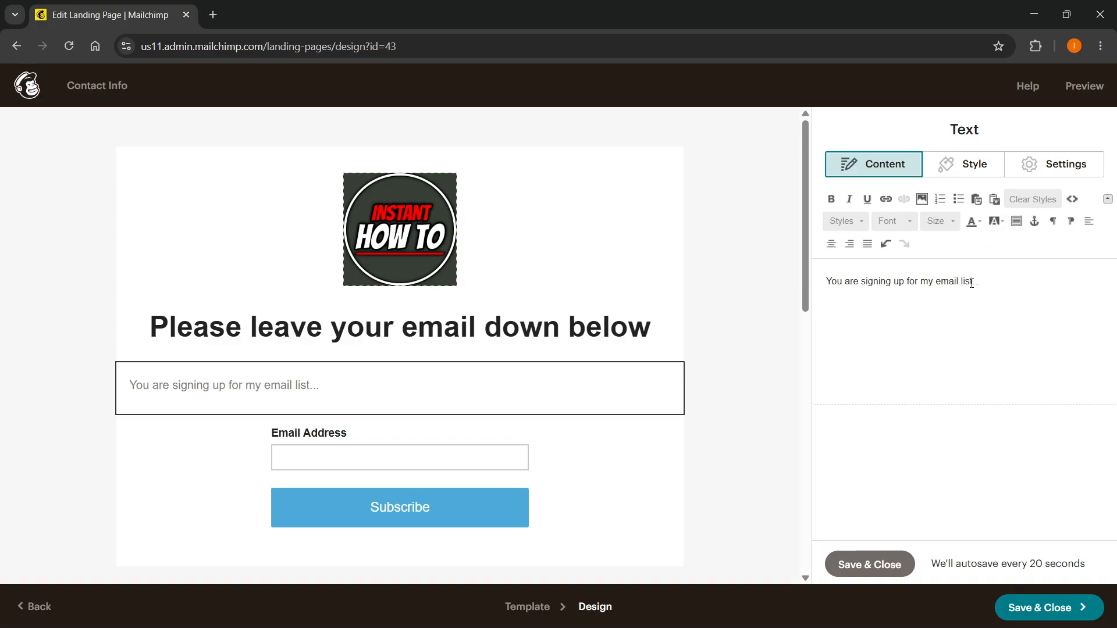
pyautogui.moveTo(969, 281); pyautogui.dragTo(799, 286)
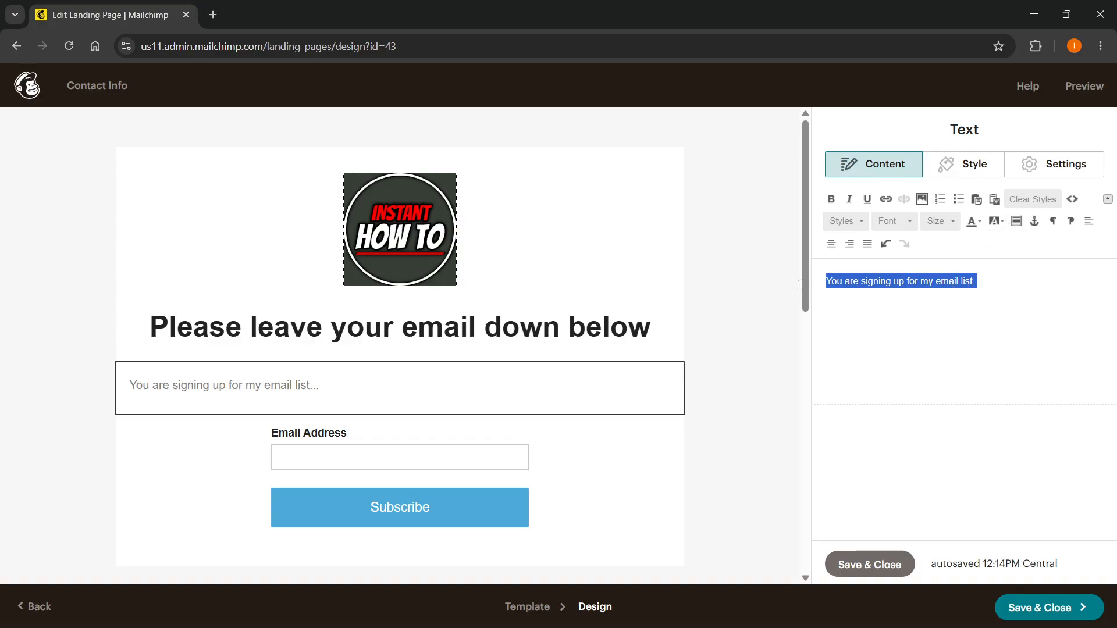
pyautogui.click(836, 243)
pyautogui.click(931, 322)
# Add the First Name and Last Name fields to the signup form and make Last Name required.
pyautogui.click(411, 472)
pyautogui.scroll(-1, 478, 469)
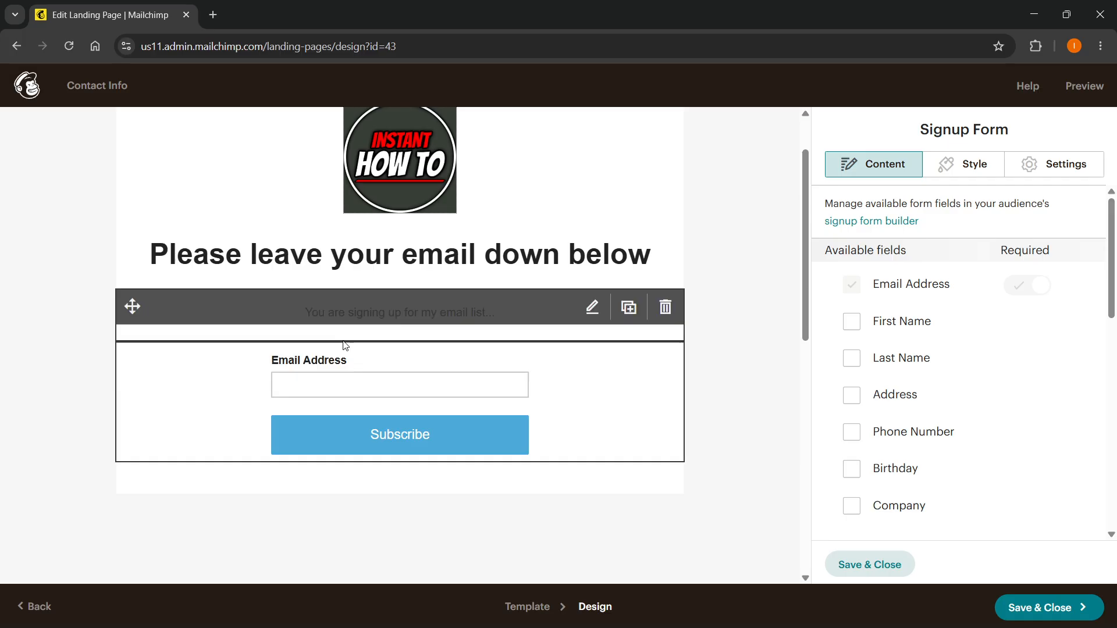
pyautogui.scroll(-2, 326, 401)
pyautogui.scroll(2, 443, 408)
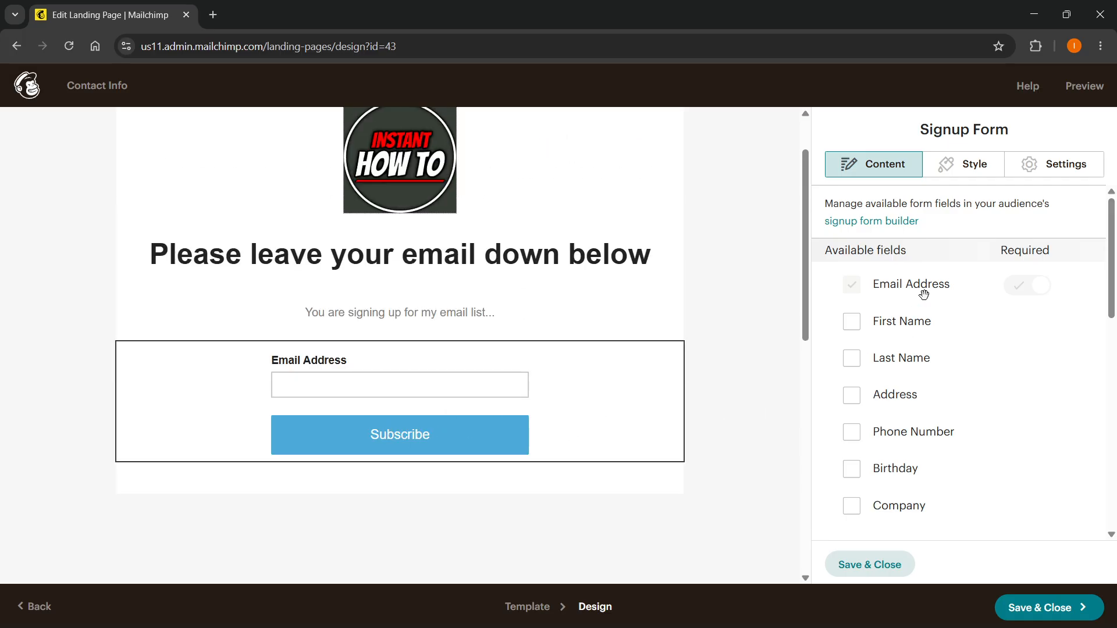
pyautogui.scroll(-3, 924, 294)
pyautogui.scroll(3, 918, 315)
pyautogui.click(851, 324)
pyautogui.click(853, 360)
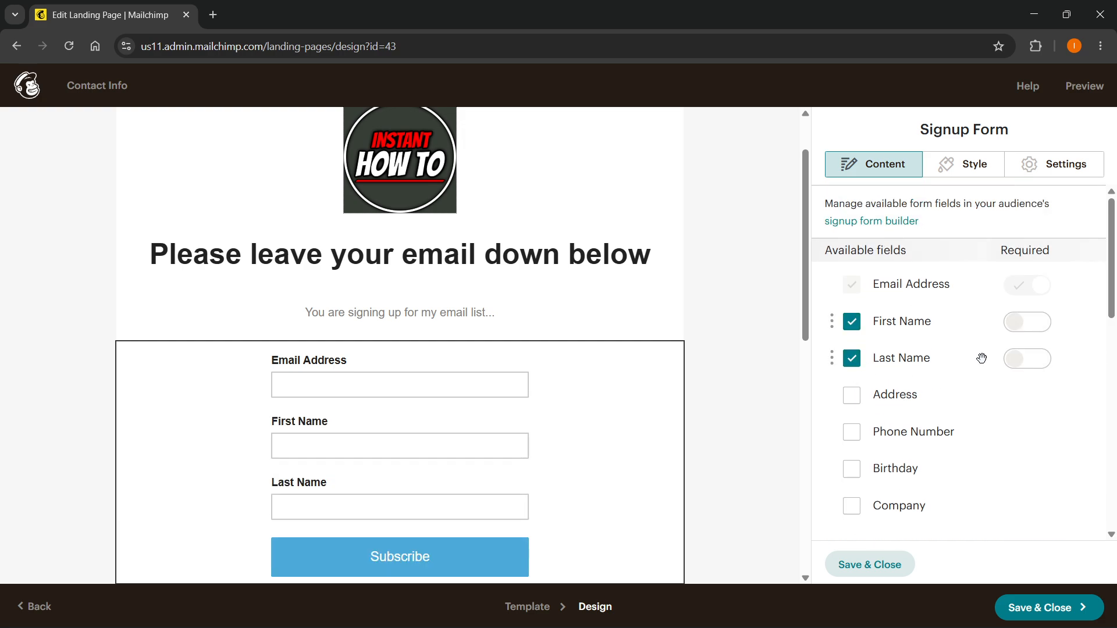
pyautogui.click(1019, 359)
# Remove the Last Name and First Name fields from the signup form and save the block.
pyautogui.click(852, 358)
pyautogui.click(852, 321)
pyautogui.scroll(-4, 854, 234)
pyautogui.scroll(-3, 853, 235)
pyautogui.scroll(7, 855, 268)
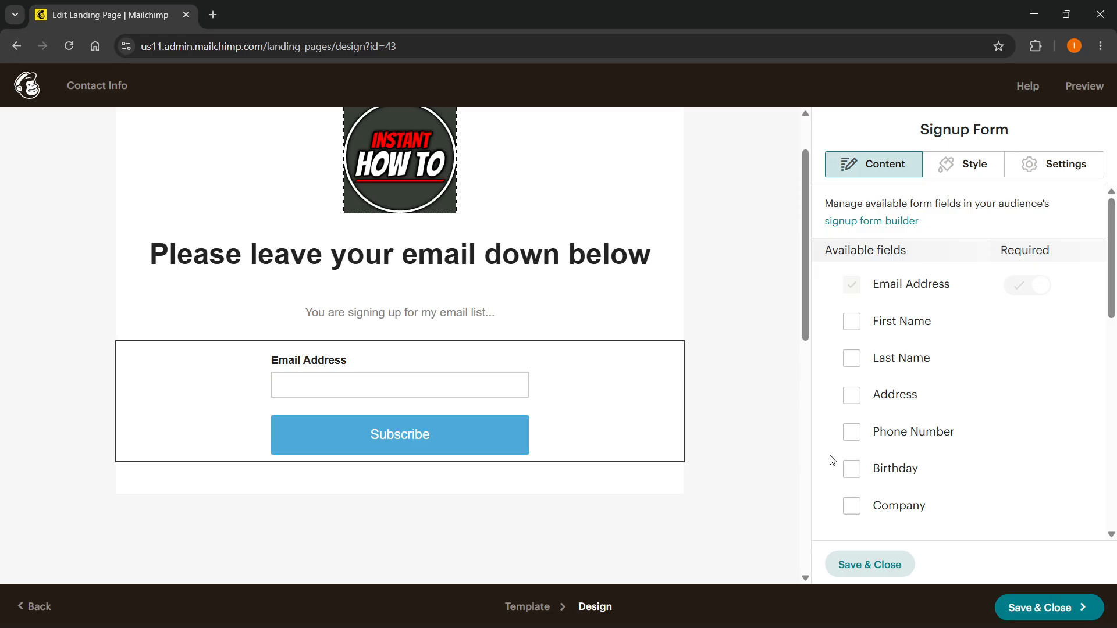
pyautogui.click(830, 569)
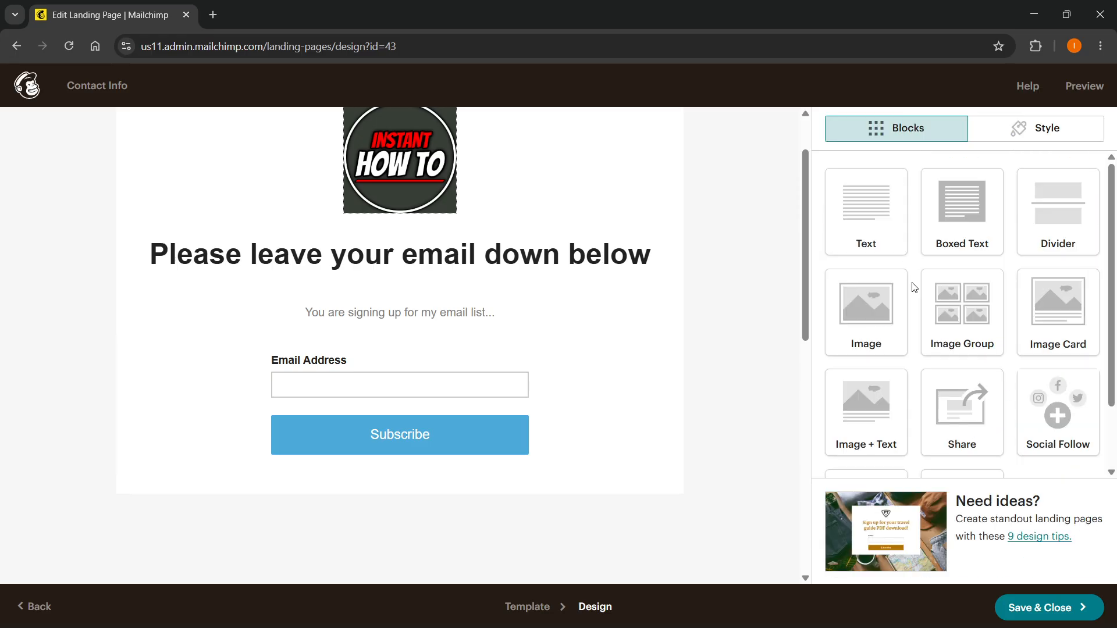
pyautogui.click(975, 129)
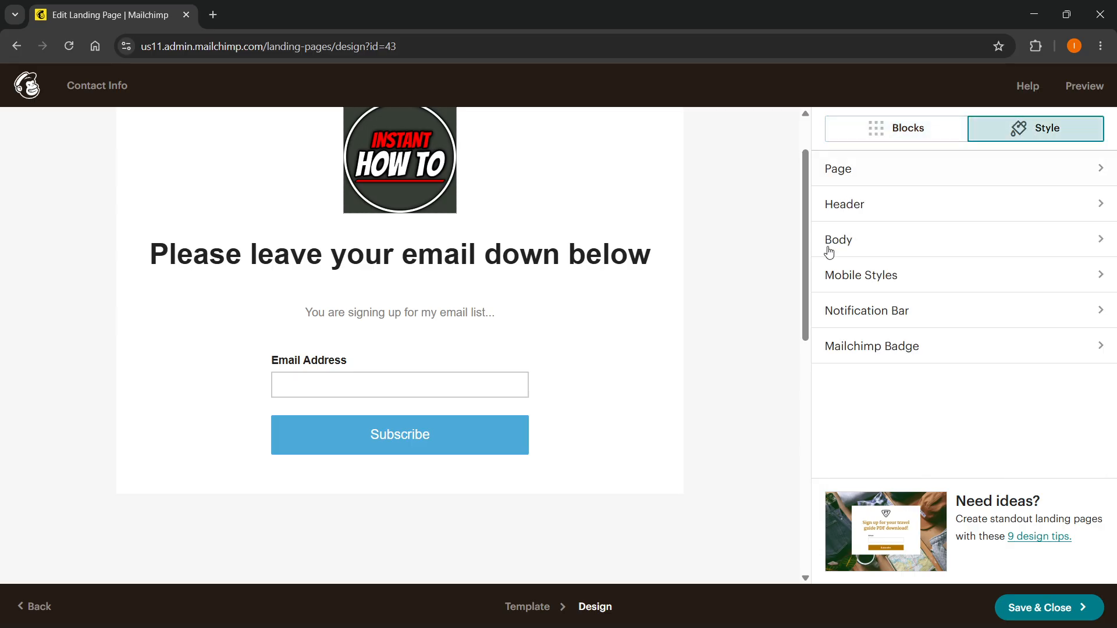
pyautogui.click(882, 169)
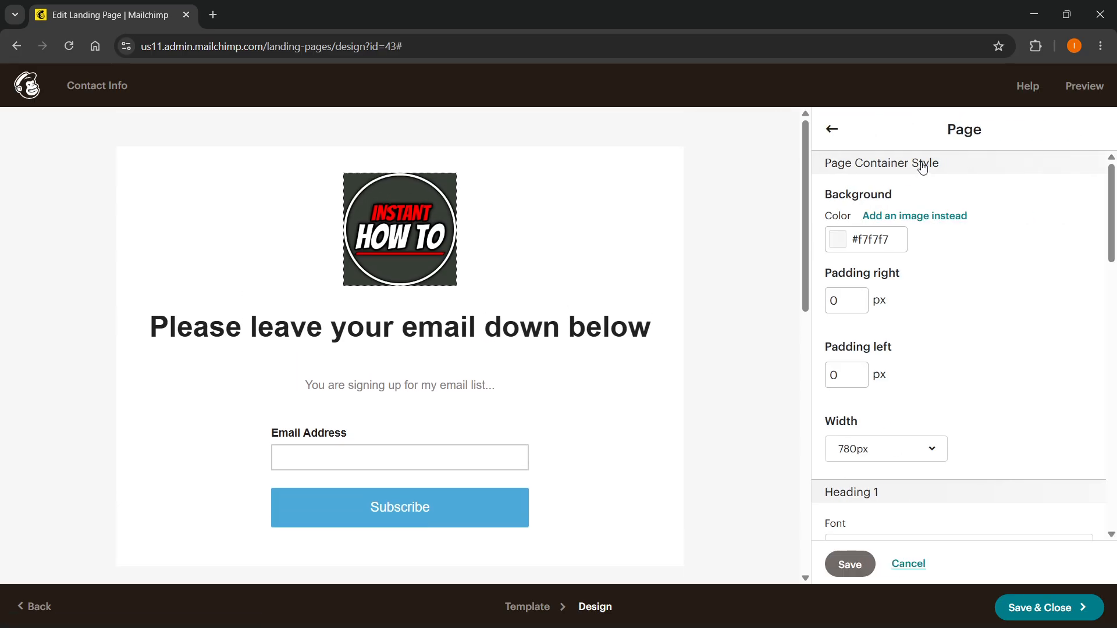
pyautogui.click(840, 136)
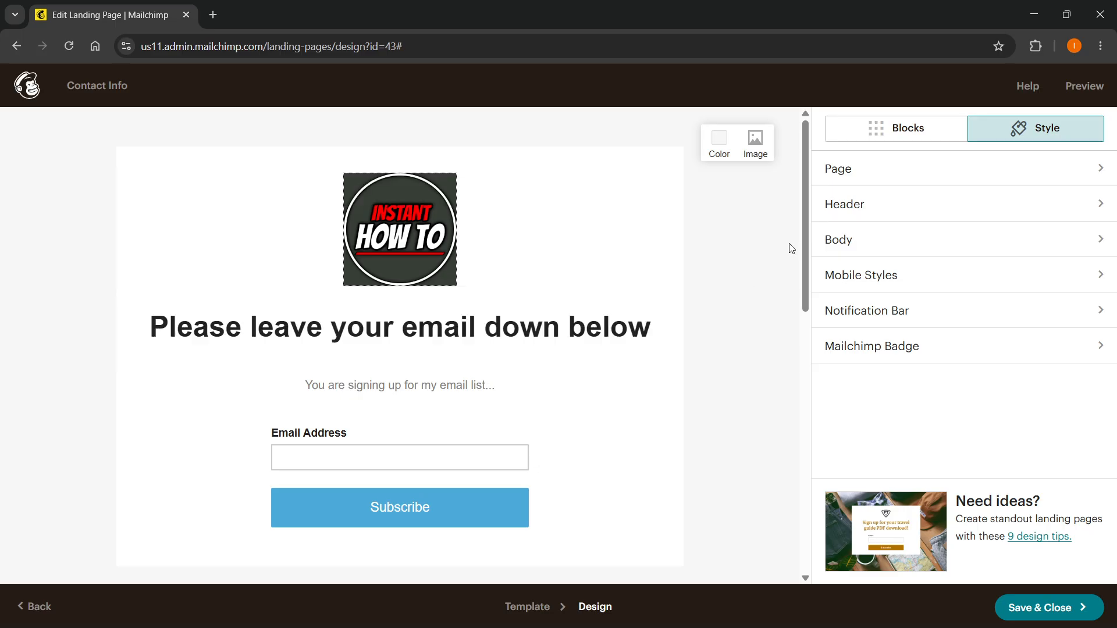
pyautogui.click(882, 137)
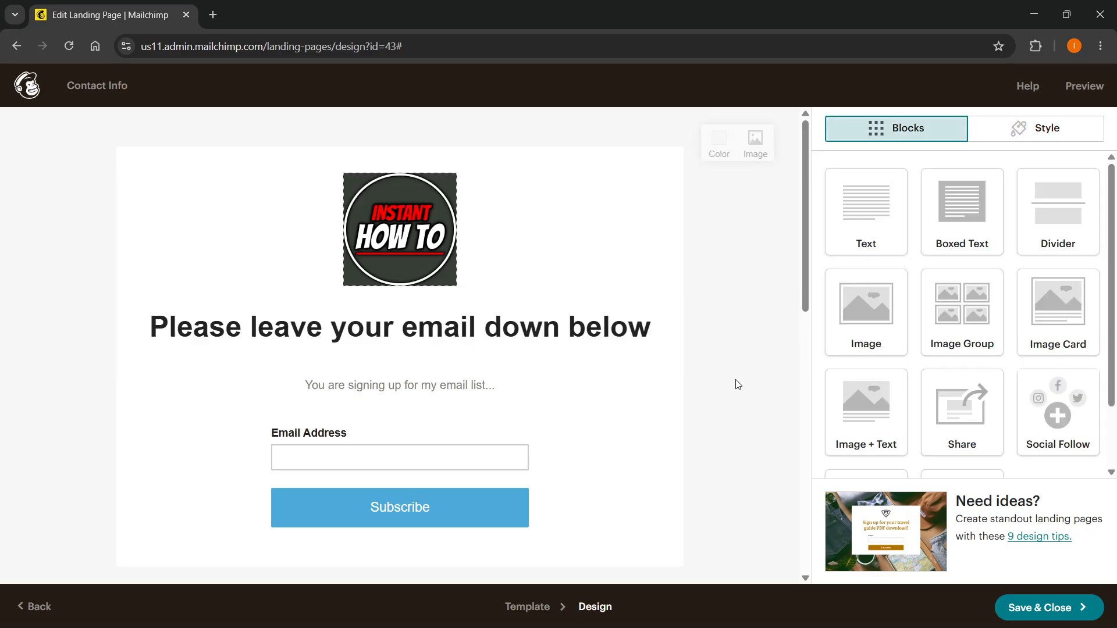
# Insert an Image + Text block below the signup form and delete it again.
pyautogui.scroll(-1, 724, 386)
pyautogui.scroll(-2, 850, 379)
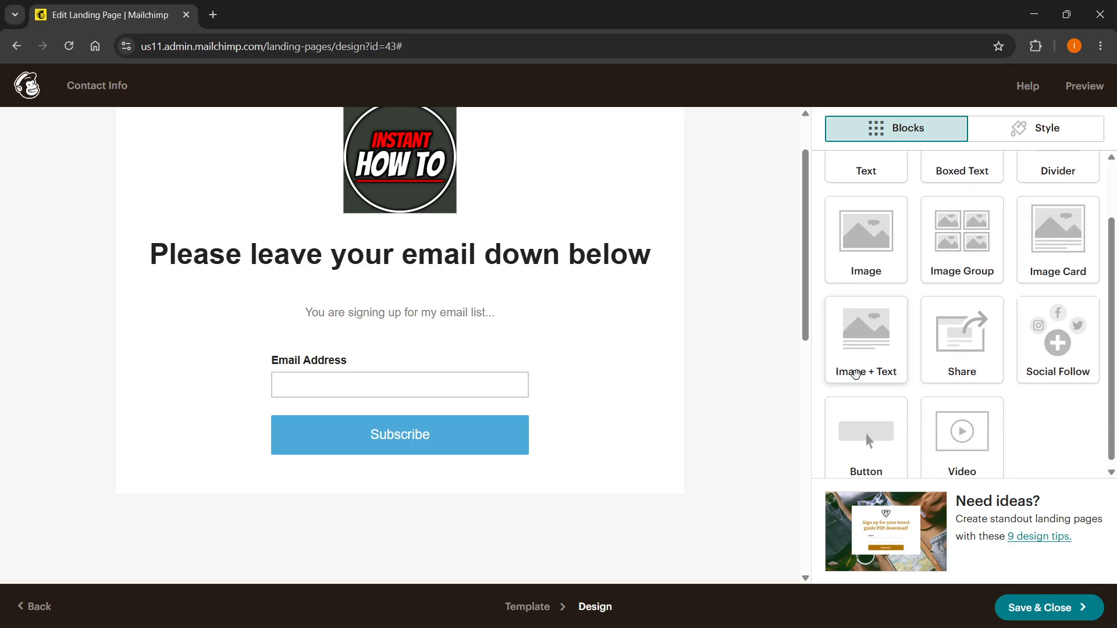
pyautogui.moveTo(866, 347); pyautogui.dragTo(450, 485)
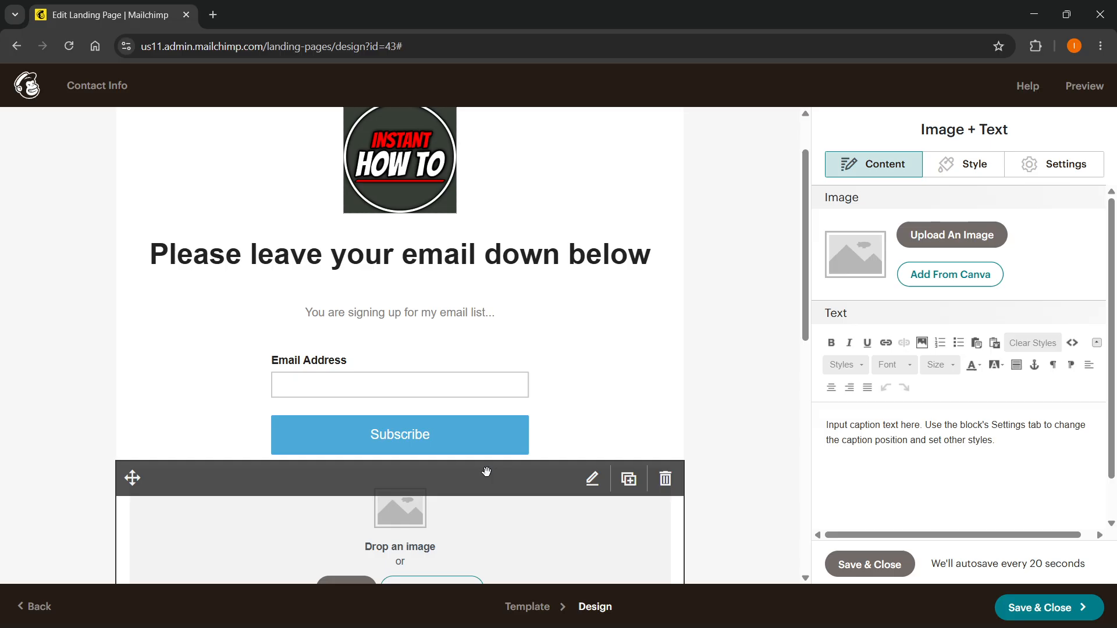
pyautogui.scroll(1, 461, 456)
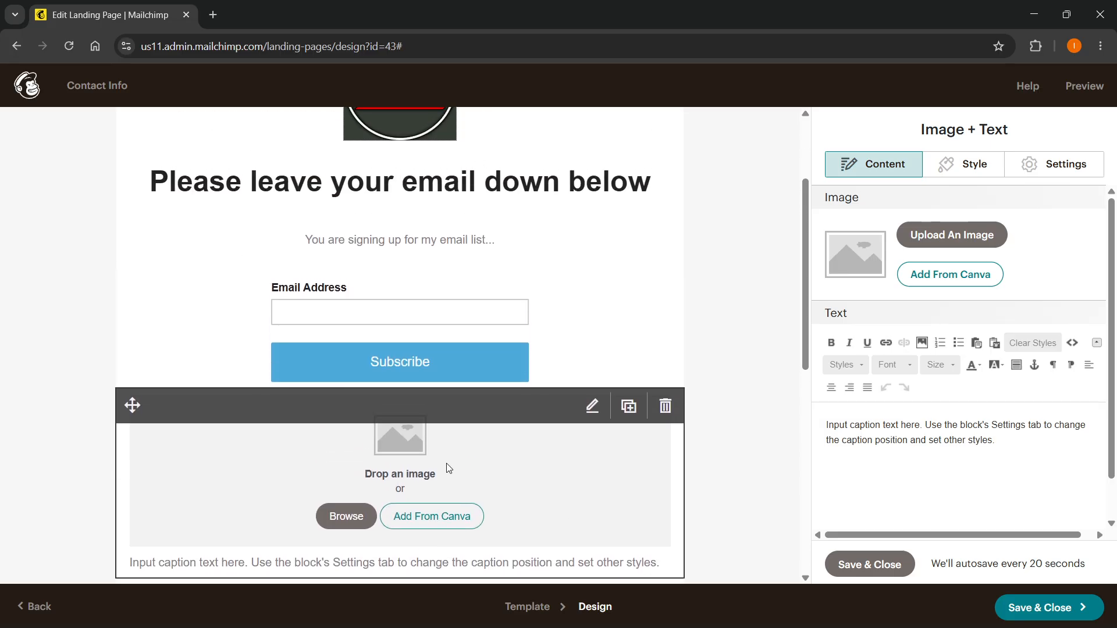
pyautogui.click(666, 410)
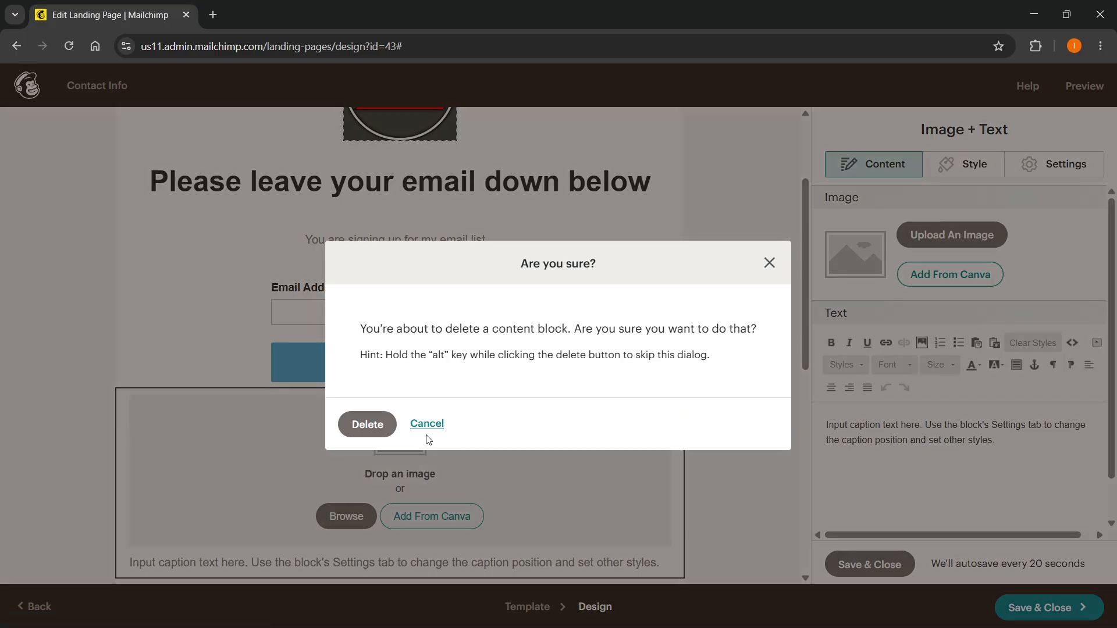
pyautogui.click(369, 425)
pyautogui.scroll(2, 518, 437)
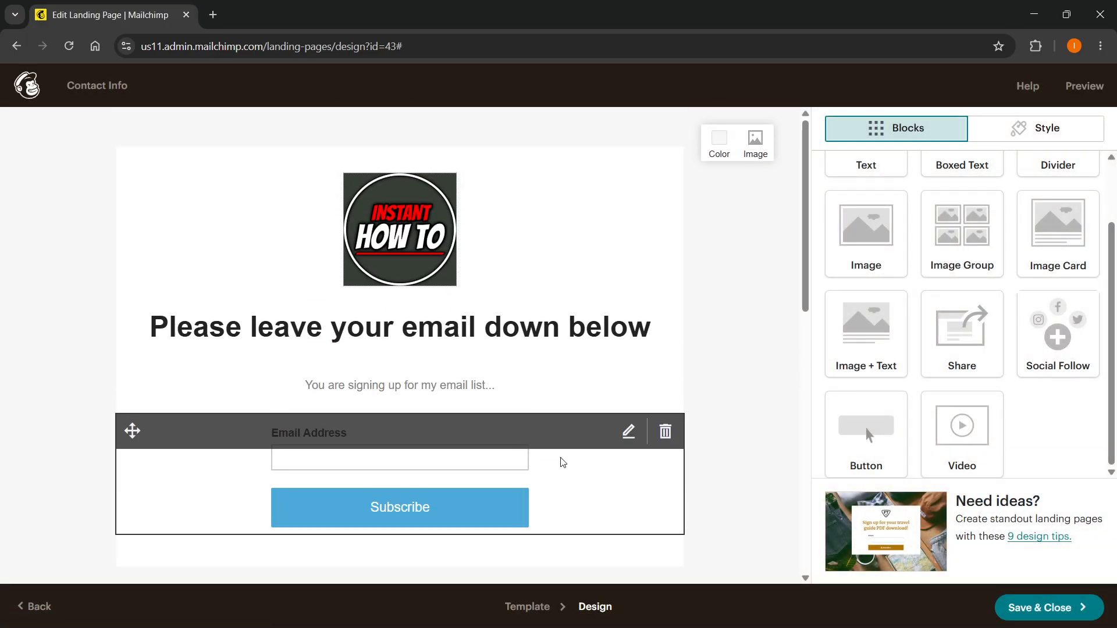
pyautogui.scroll(1, 952, 242)
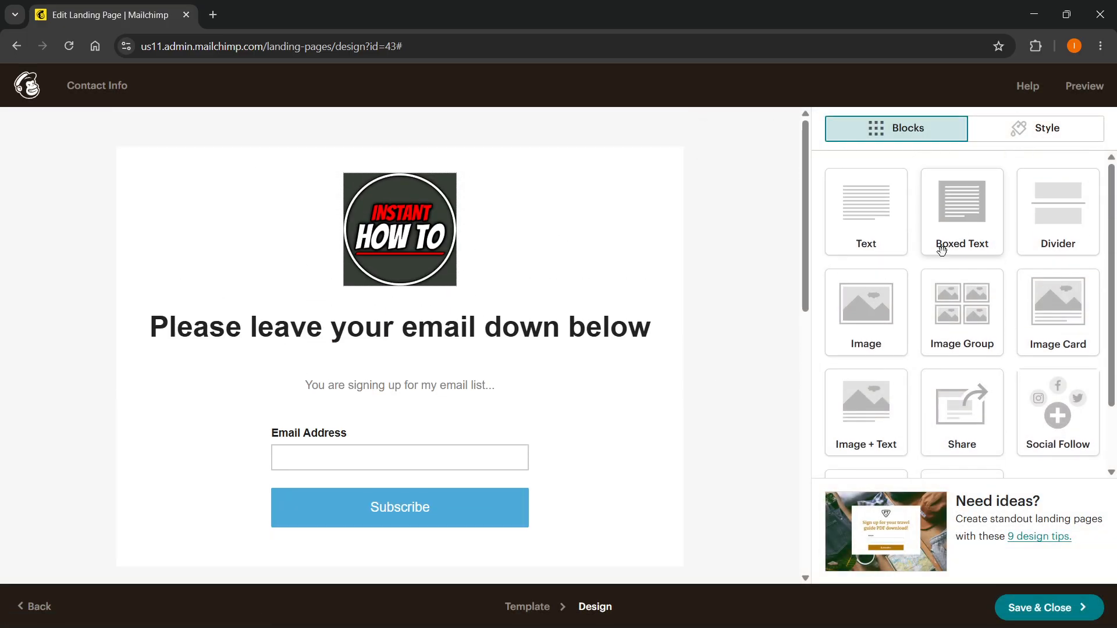
pyautogui.scroll(-1, 947, 237)
pyautogui.scroll(1, 925, 273)
pyautogui.scroll(-1, 908, 325)
pyautogui.scroll(1, 921, 404)
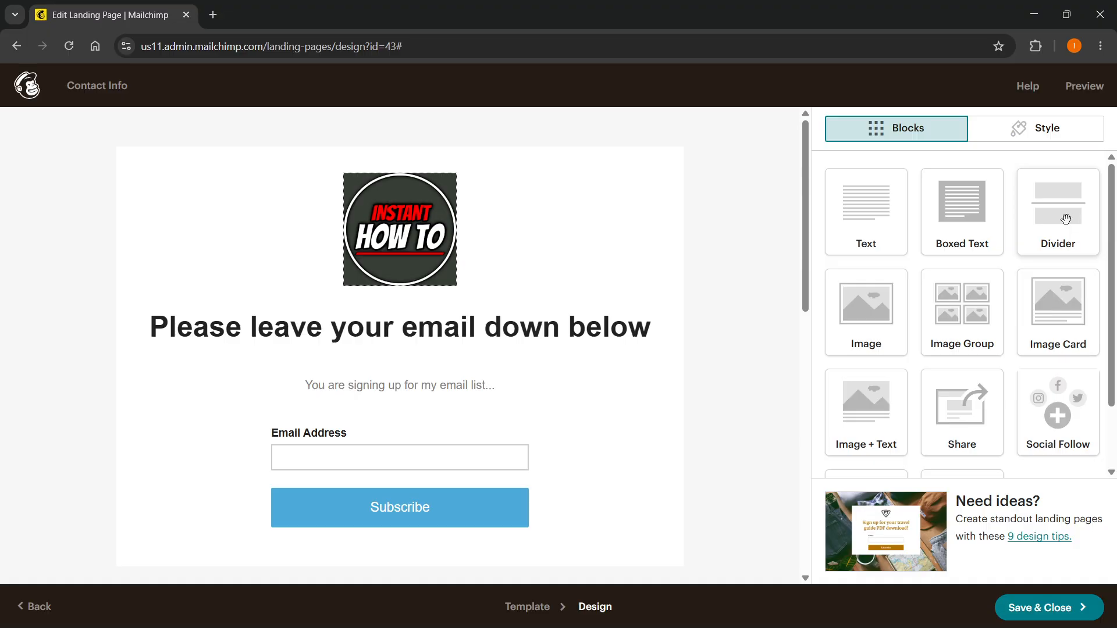
pyautogui.click(1024, 138)
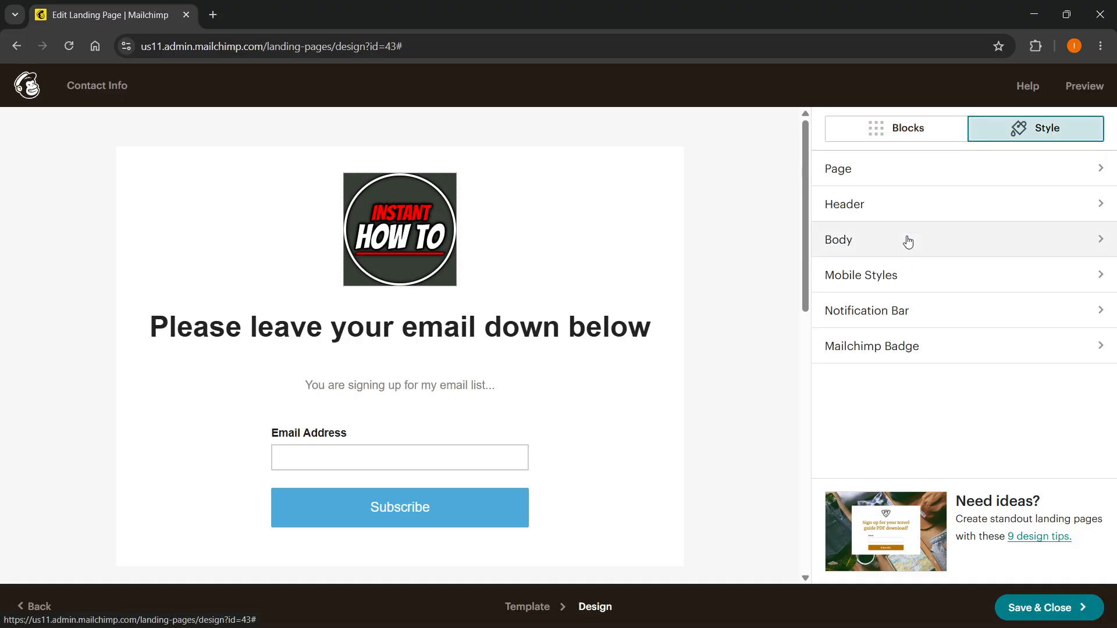
pyautogui.click(921, 209)
pyautogui.click(828, 128)
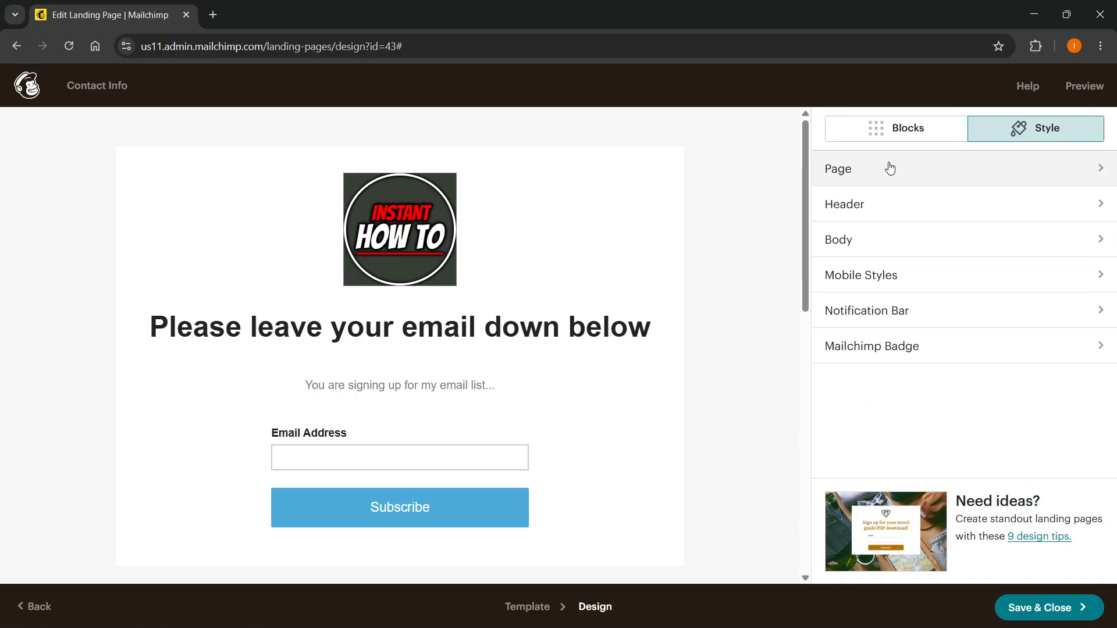
pyautogui.click(868, 240)
pyautogui.click(836, 145)
# Set the page background behind the content area to the dusty pink colour #ba9595.
pyautogui.moveTo(715, 180)
pyautogui.click(710, 140)
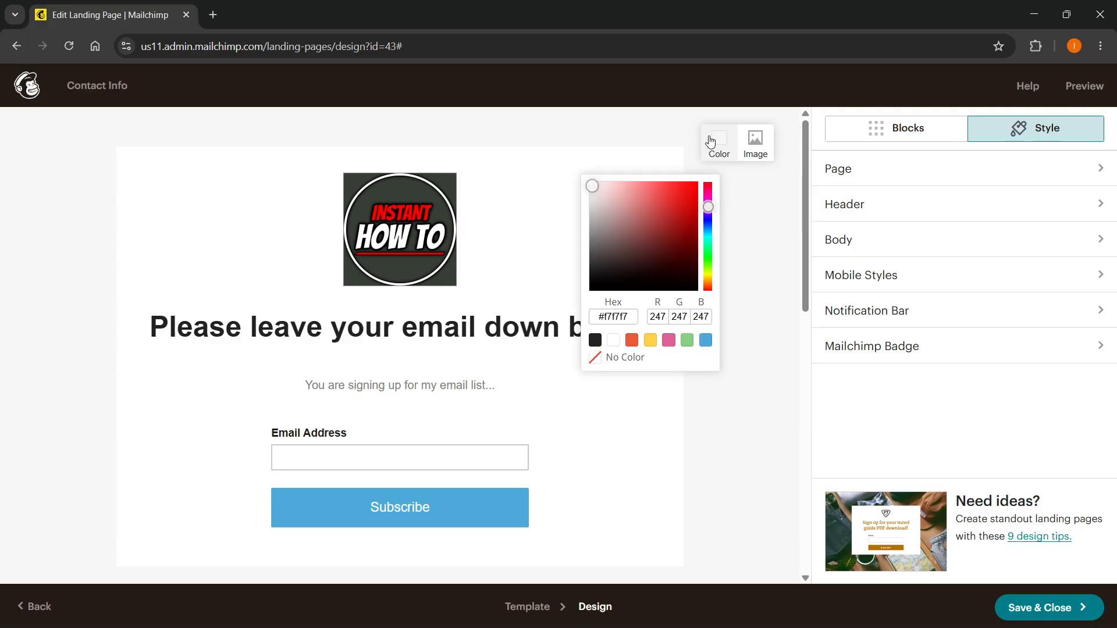
pyautogui.moveTo(663, 224); pyautogui.dragTo(688, 195)
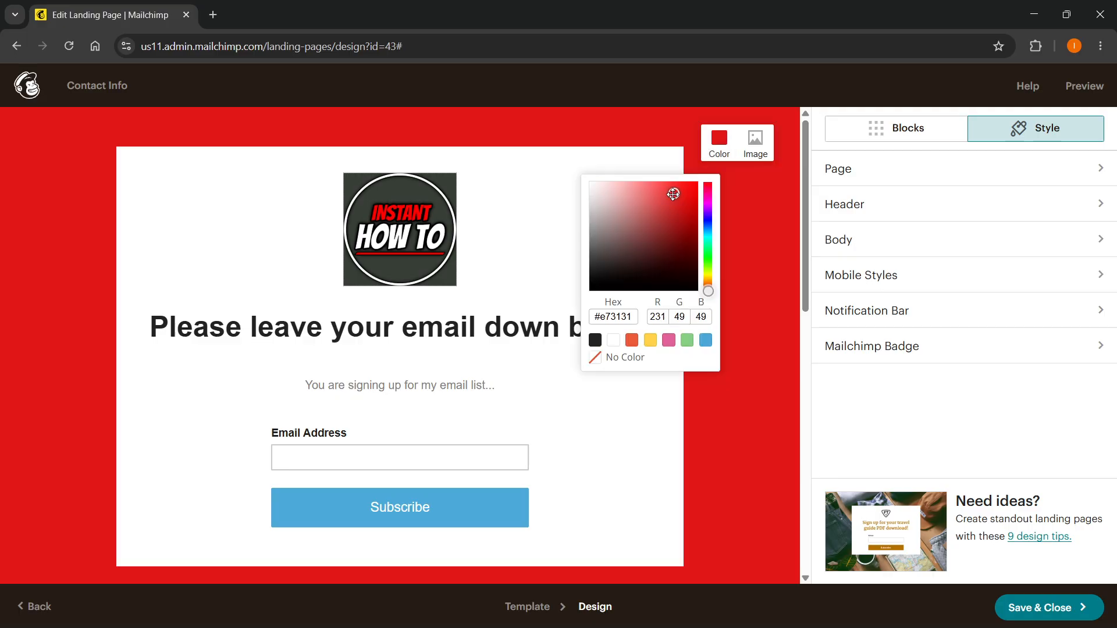
pyautogui.moveTo(619, 236); pyautogui.dragTo(614, 212)
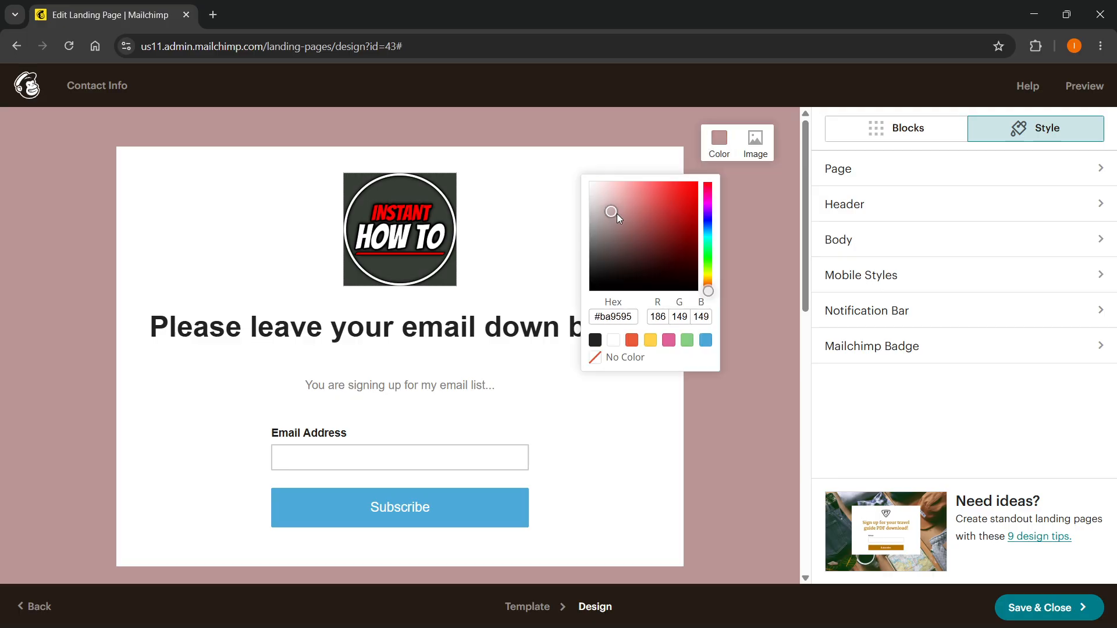
pyautogui.click(754, 238)
pyautogui.scroll(-2, 556, 252)
pyautogui.scroll(2, 539, 478)
# Review the signup form's available fields, close its editor without changes, and look through the content blocks on offer.
pyautogui.click(517, 475)
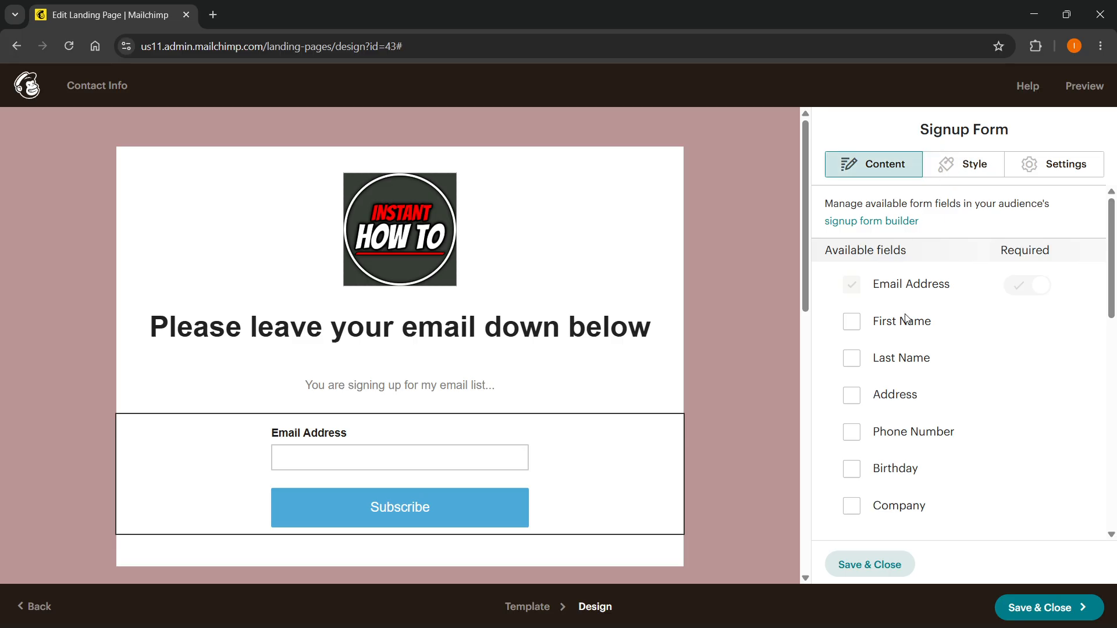
pyautogui.scroll(-10, 882, 277)
pyautogui.scroll(10, 881, 277)
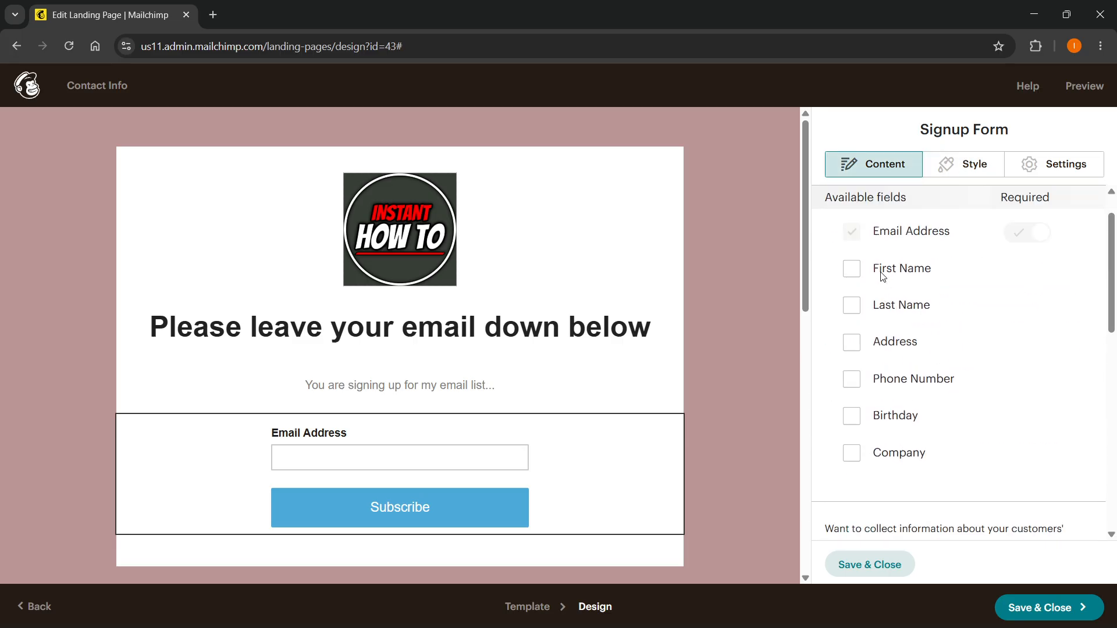
pyautogui.click(861, 562)
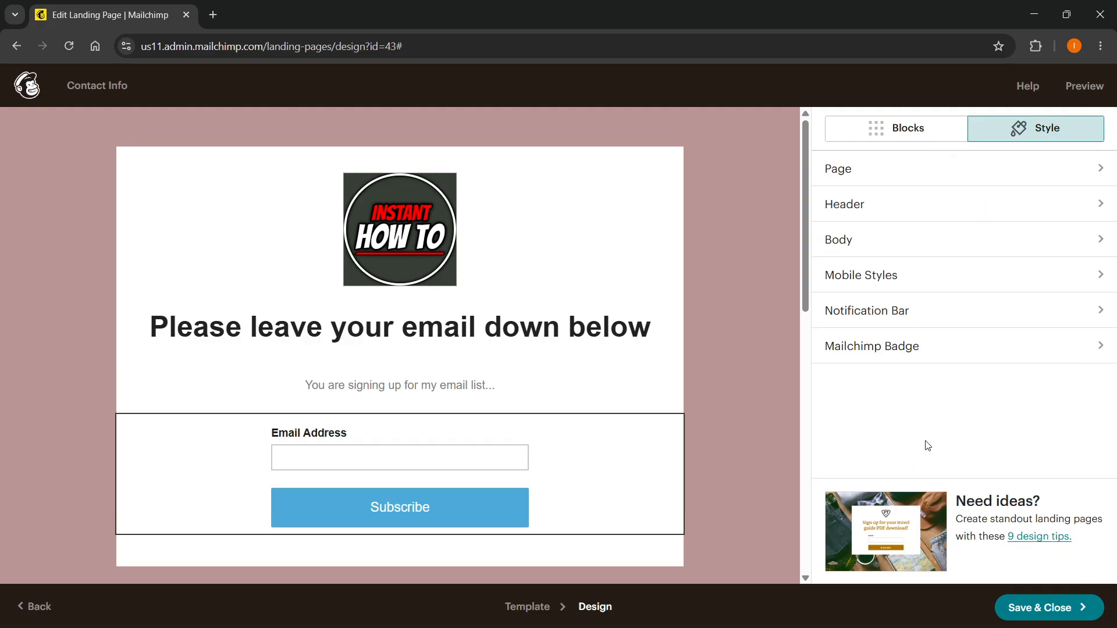
pyautogui.click(902, 132)
pyautogui.scroll(-2, 929, 296)
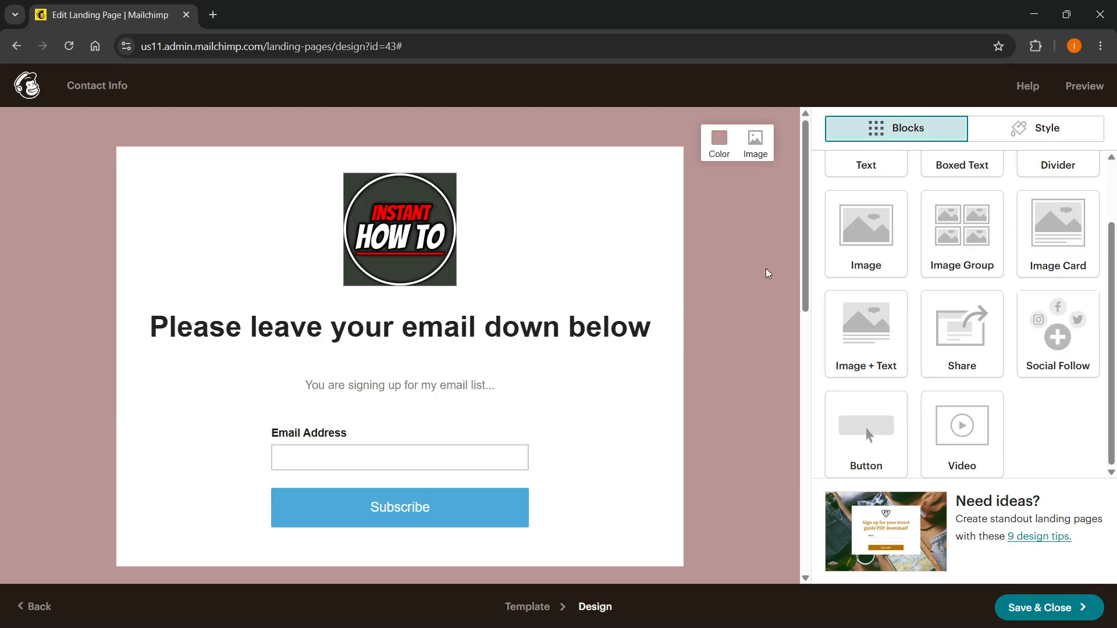
pyautogui.scroll(-1, 765, 271)
pyautogui.scroll(1, 765, 271)
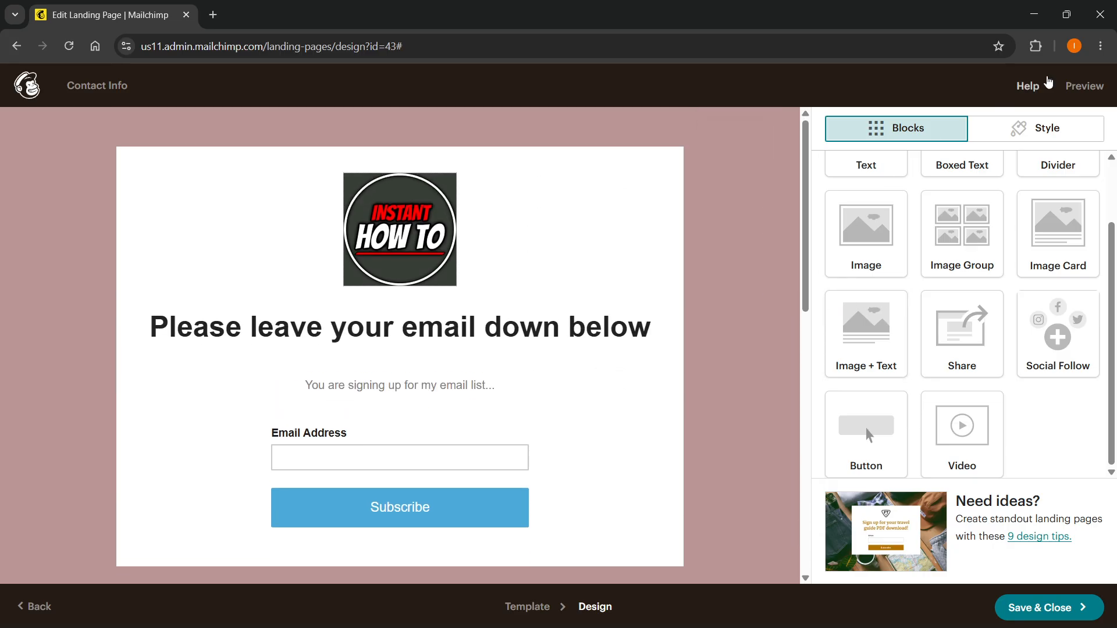
# Preview the landing page in both desktop and mobile layouts, checking the logo, headline and signup form.
pyautogui.click(1086, 86)
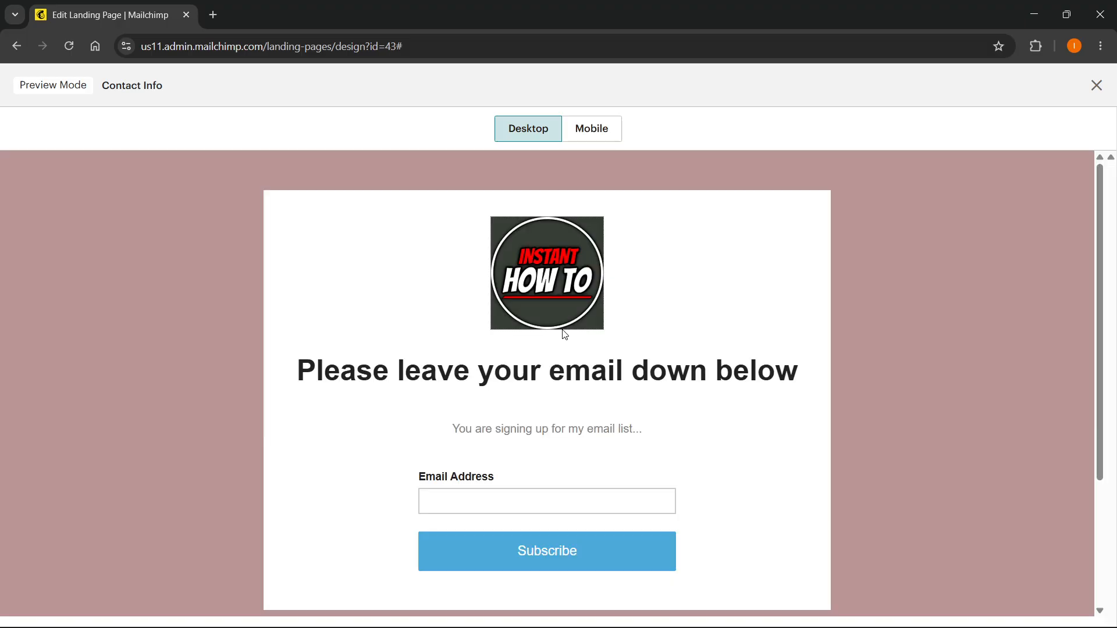
pyautogui.scroll(-1, 567, 408)
pyautogui.scroll(1, 552, 448)
pyautogui.click(529, 510)
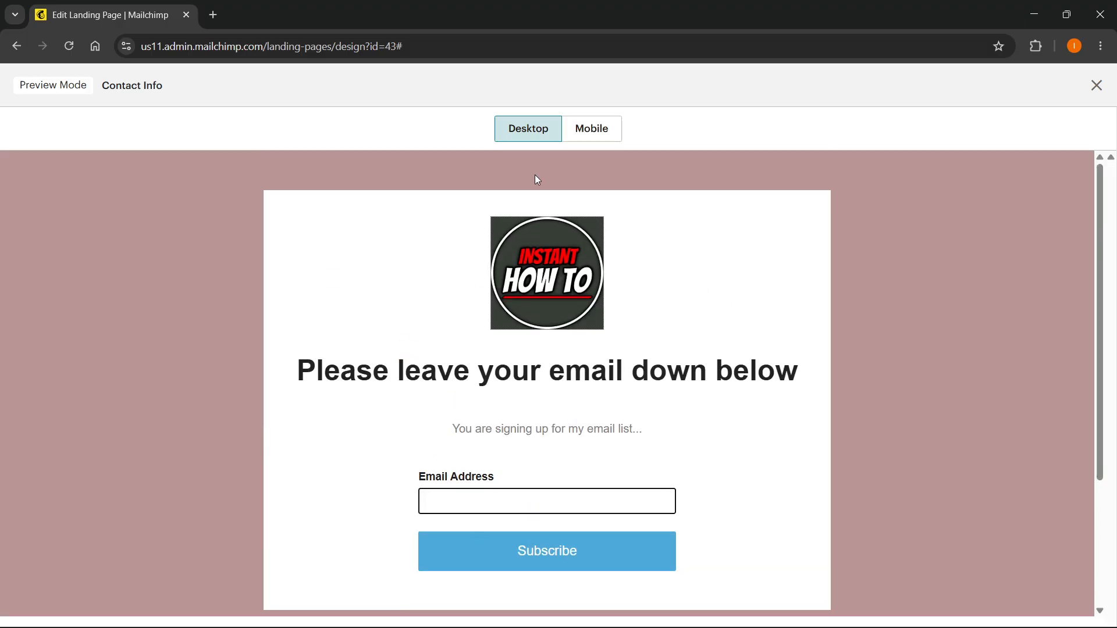
pyautogui.click(583, 133)
pyautogui.scroll(-5, 563, 290)
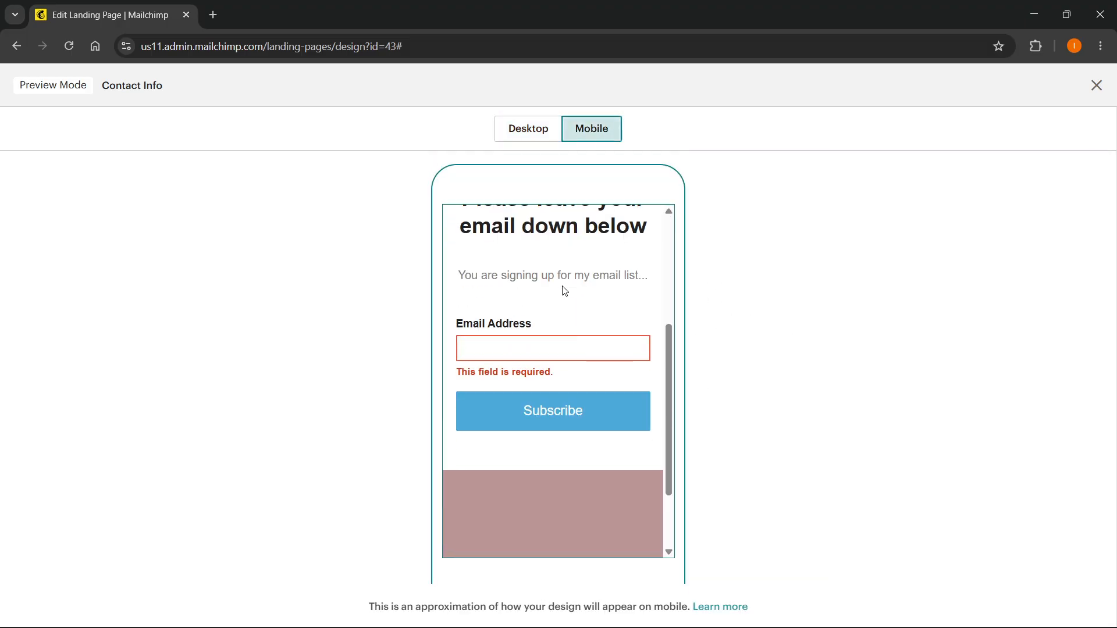
pyautogui.scroll(4, 529, 317)
pyautogui.scroll(2, 528, 317)
pyautogui.click(530, 131)
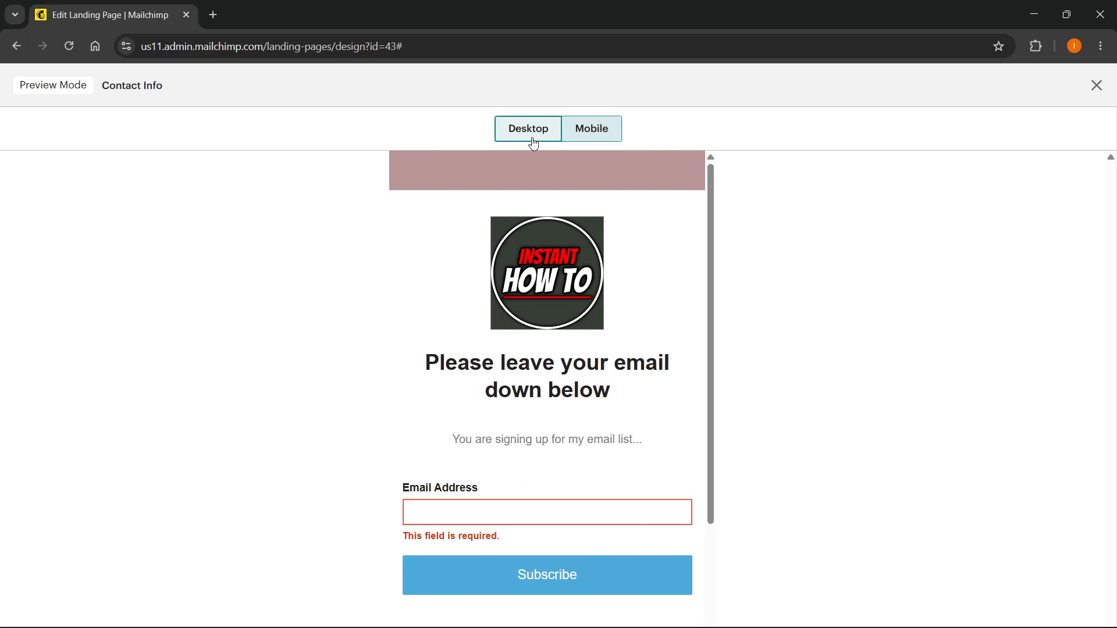
# Close the preview, then save the landing page design and exit the designer.
pyautogui.click(1097, 86)
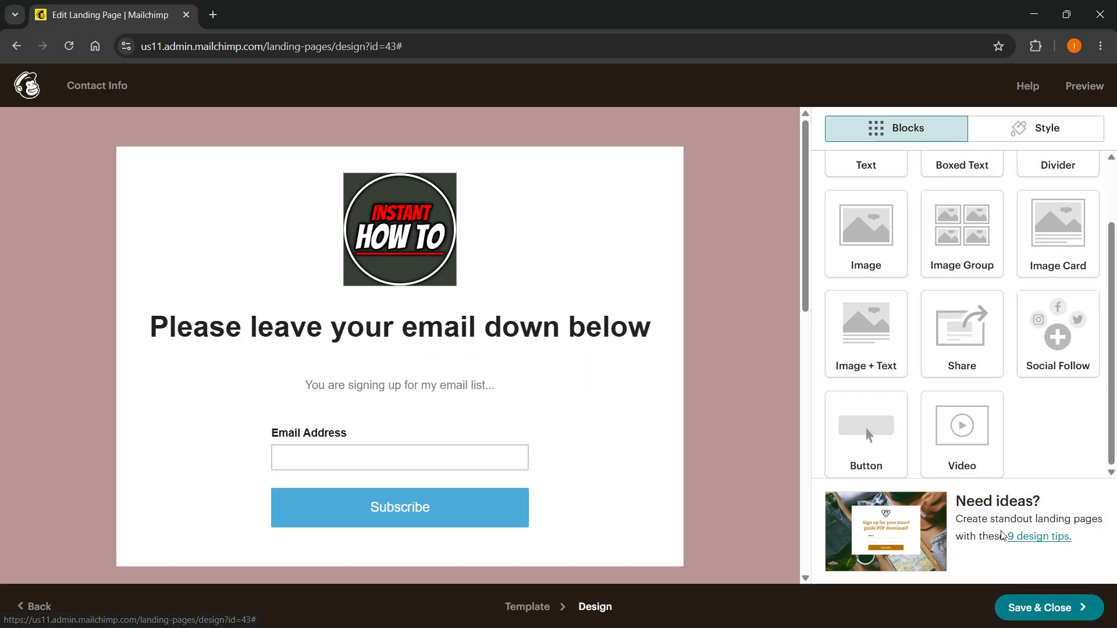
pyautogui.click(1037, 609)
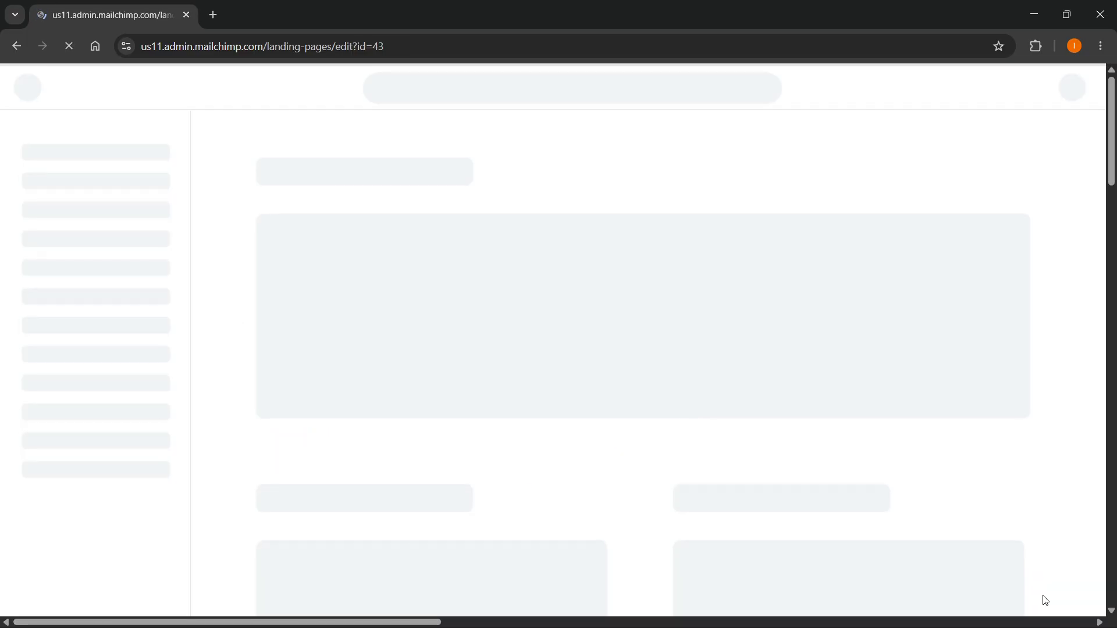